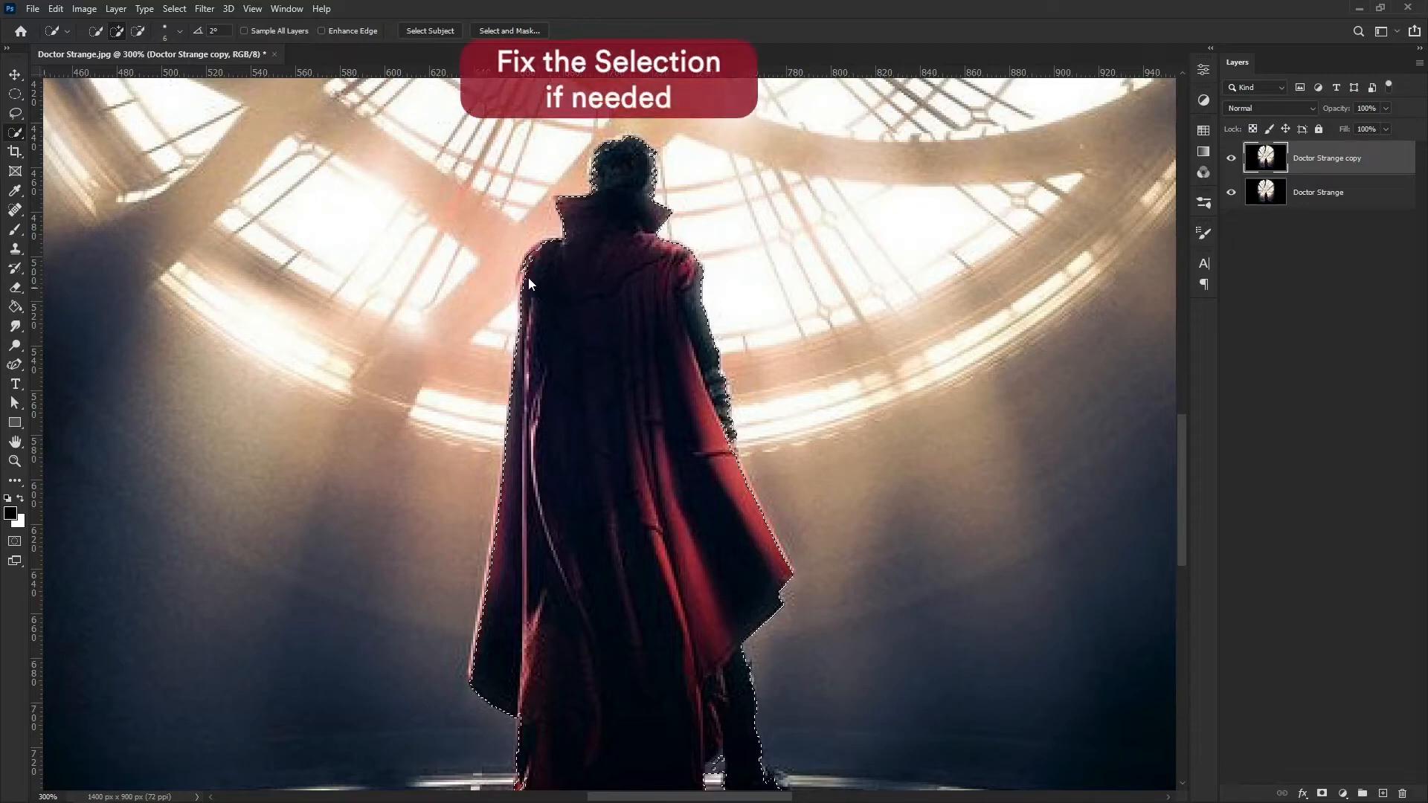
- Refine the selection of the caped figure along the cloak's edge and subtract the floor gap between the cloak and the foot
click(540, 257)
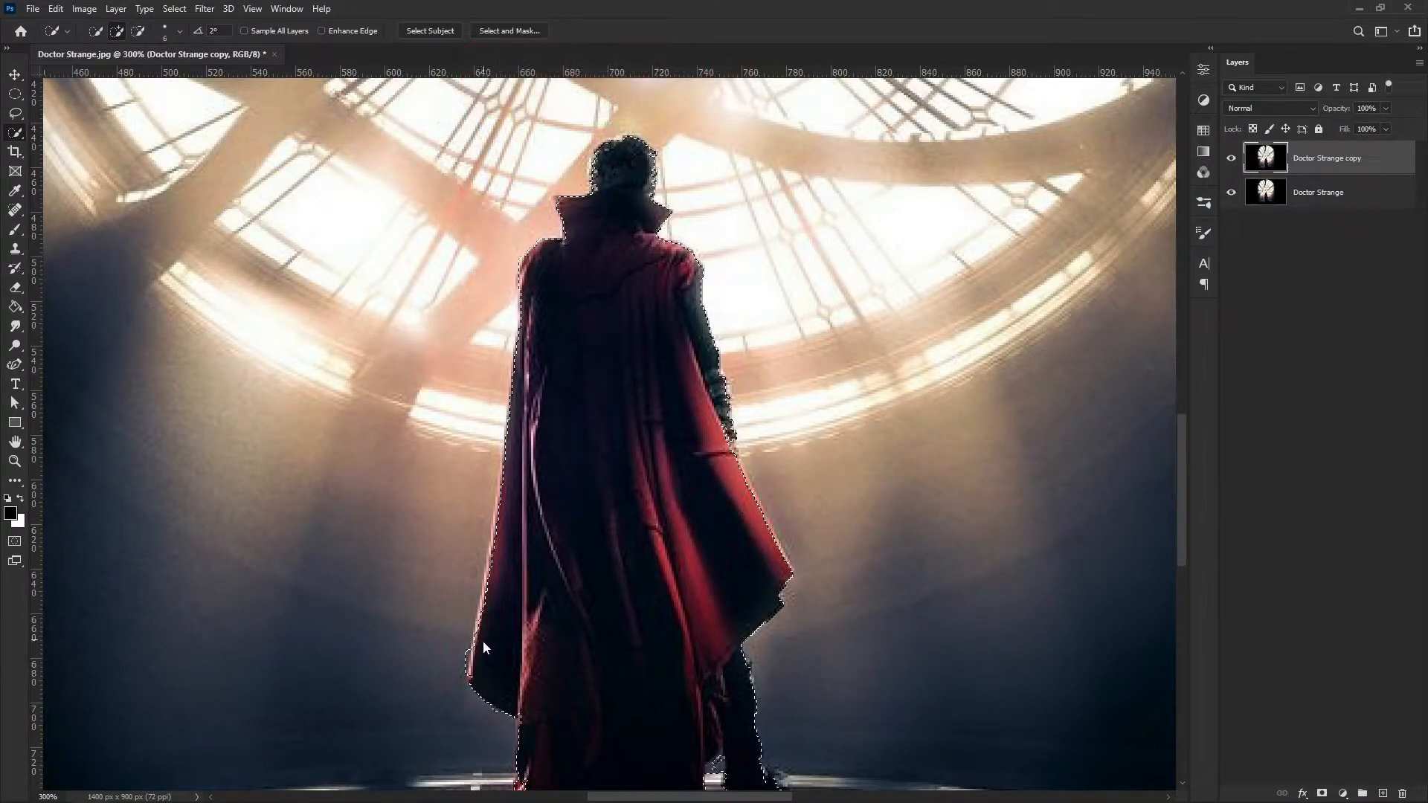
scroll(491, 595, down, 4)
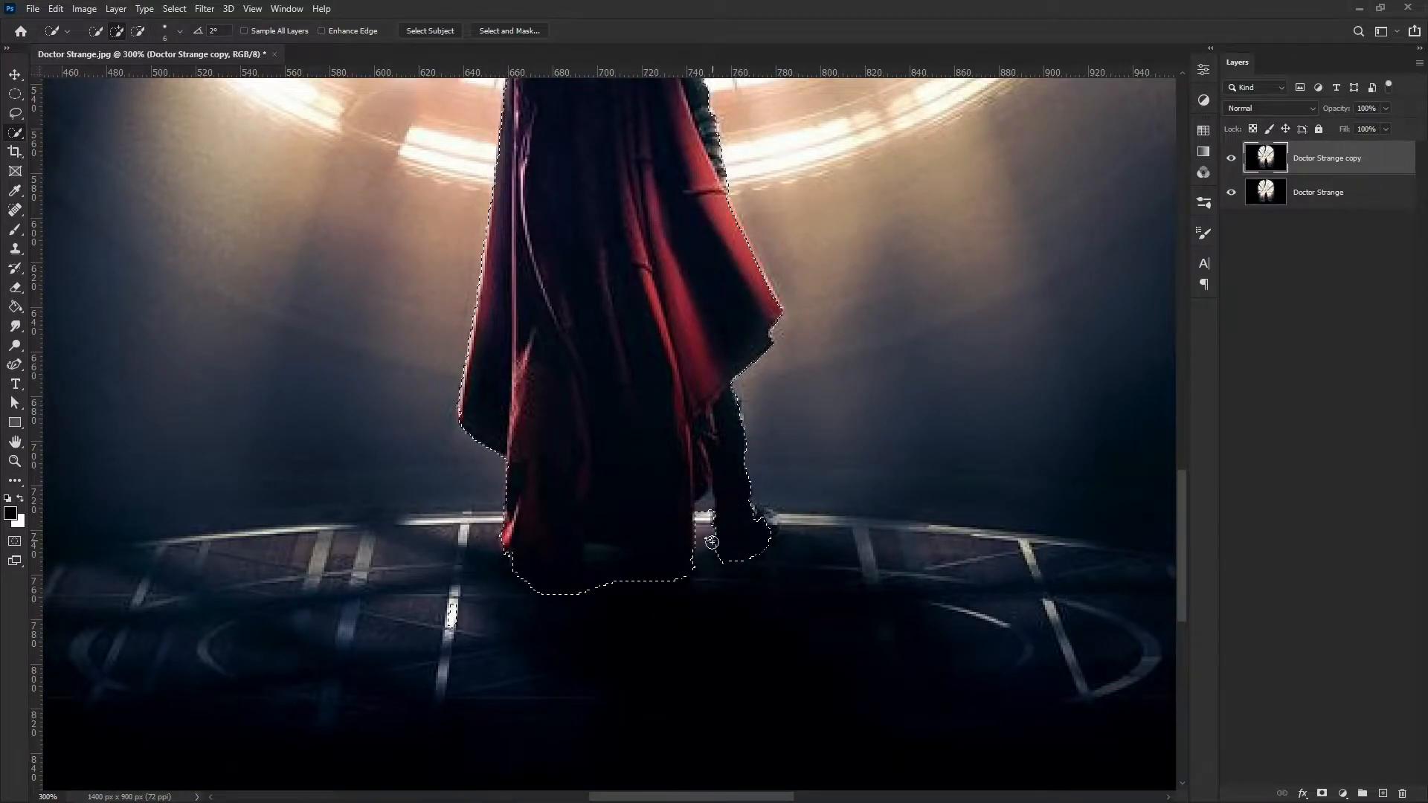
alt+click(707, 549)
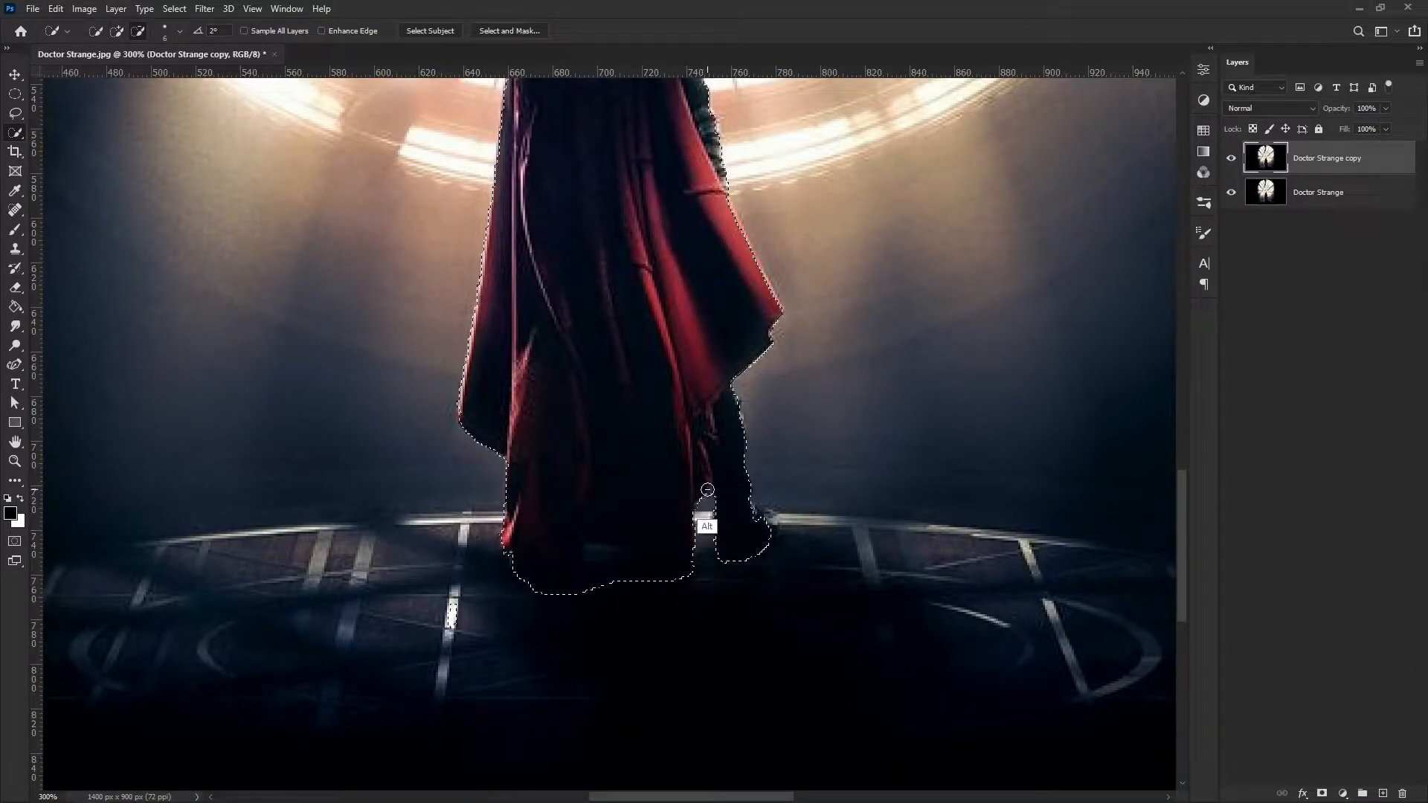
scroll(823, 501, up, 5)
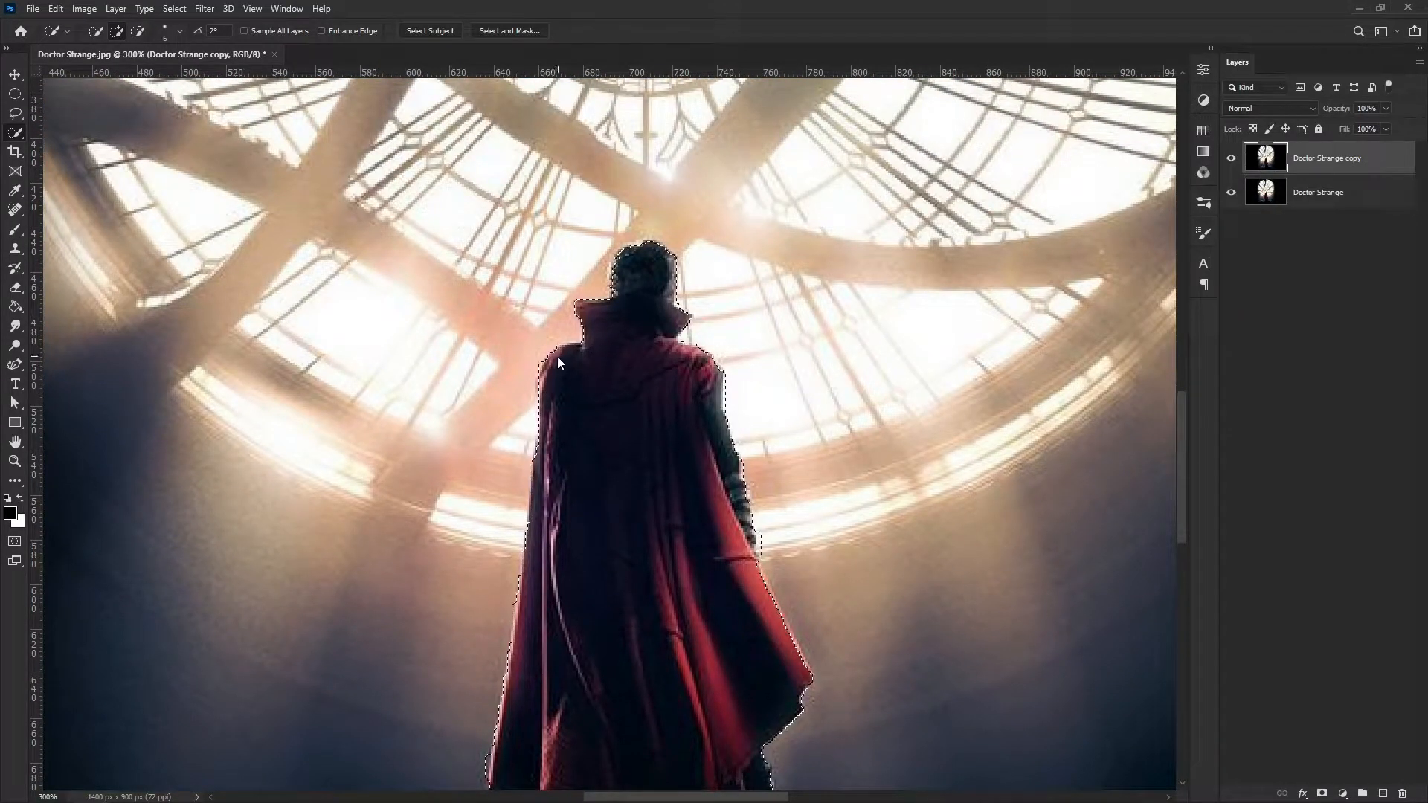
scroll(736, 364, down, 5)
key(ctrl+0)
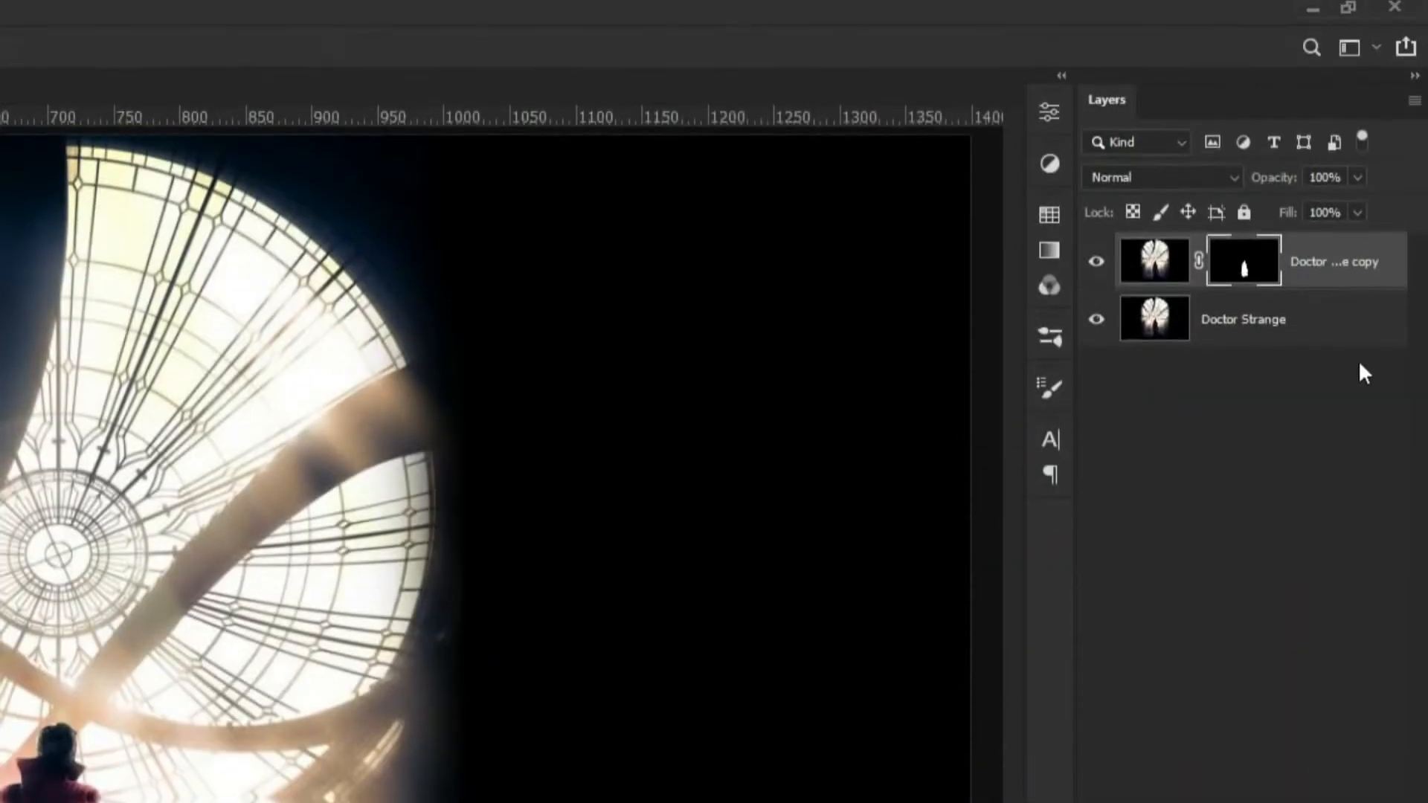
- Move the Portal layer directly beneath the masked Doctor Strange copy layer
click(1343, 288)
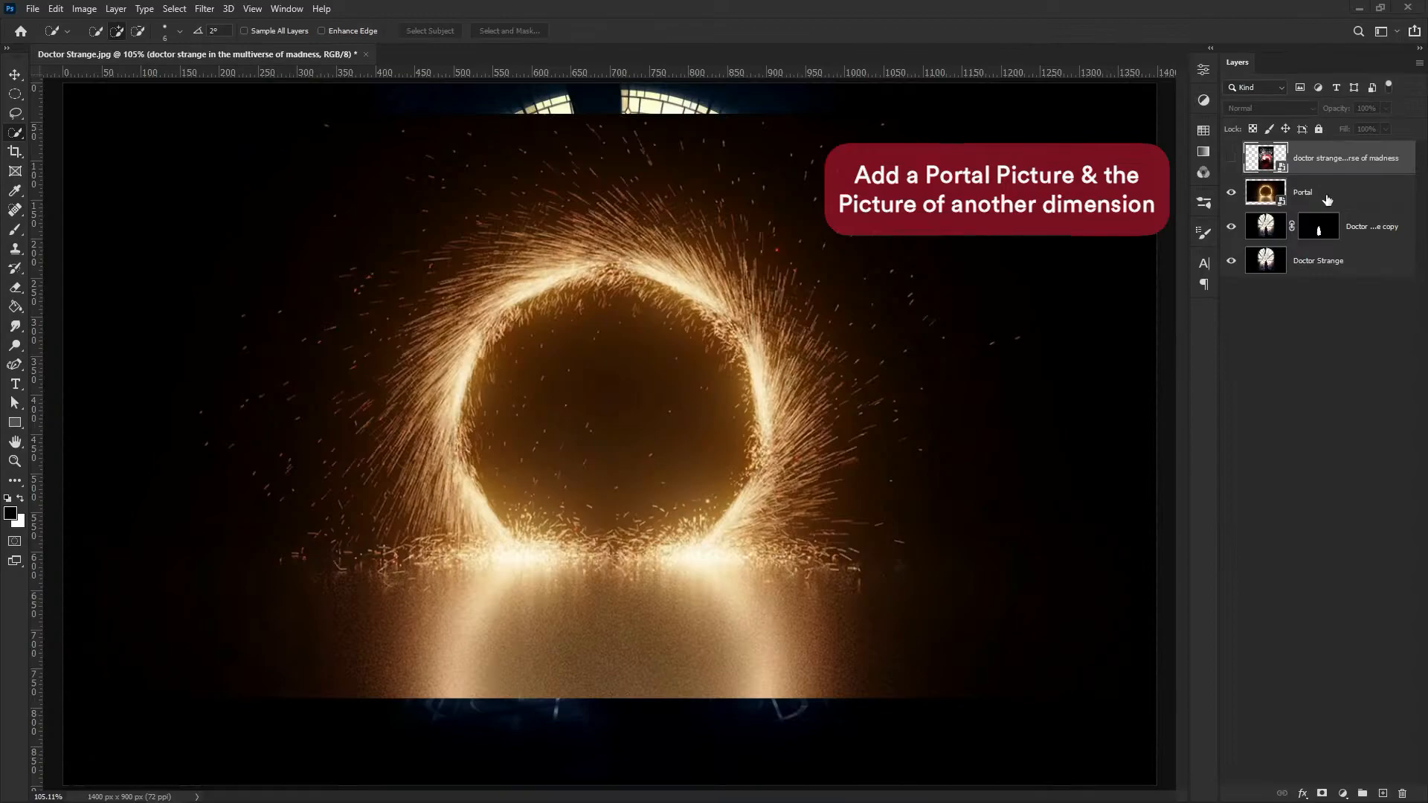
click(1329, 195)
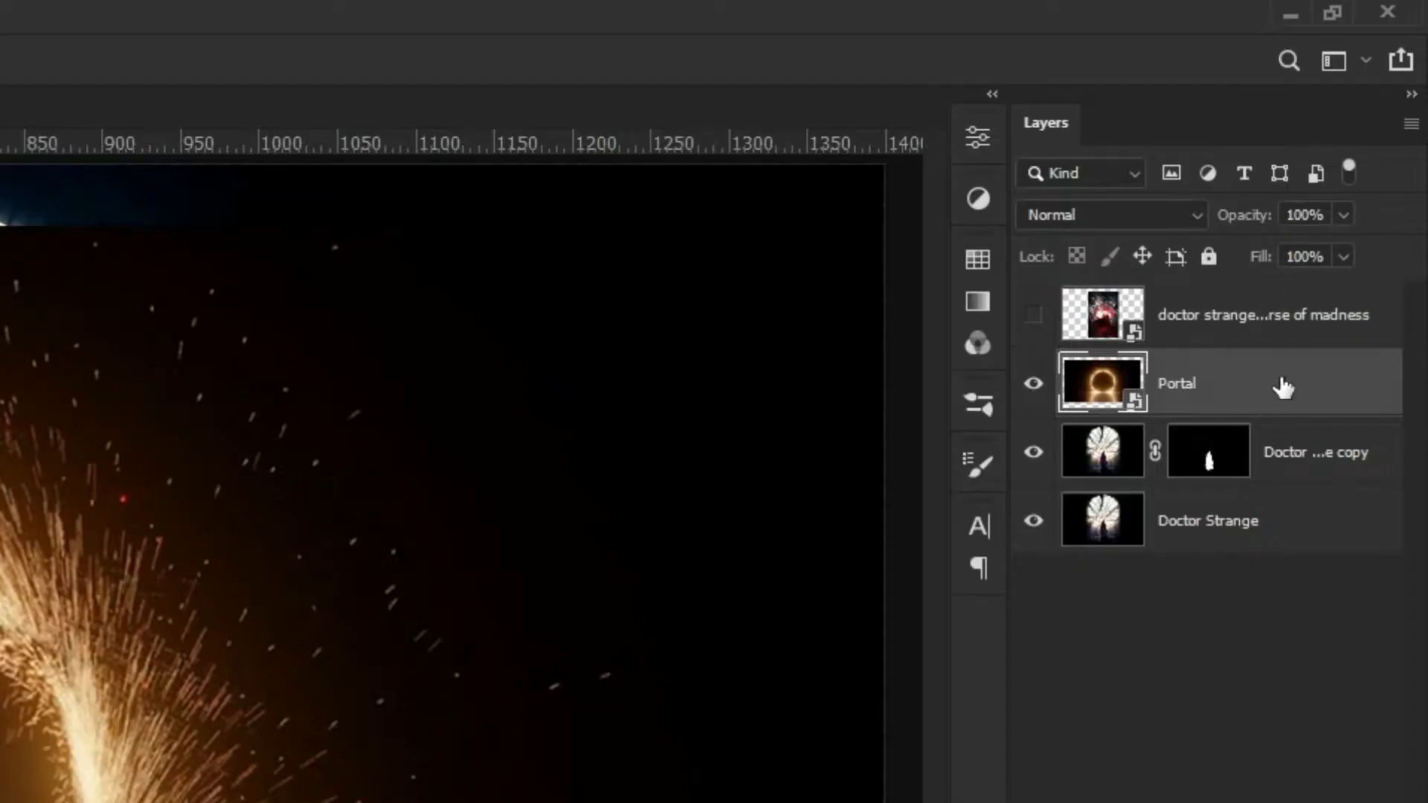
drag(1353, 192, 1349, 238)
drag(1271, 476, 1266, 478)
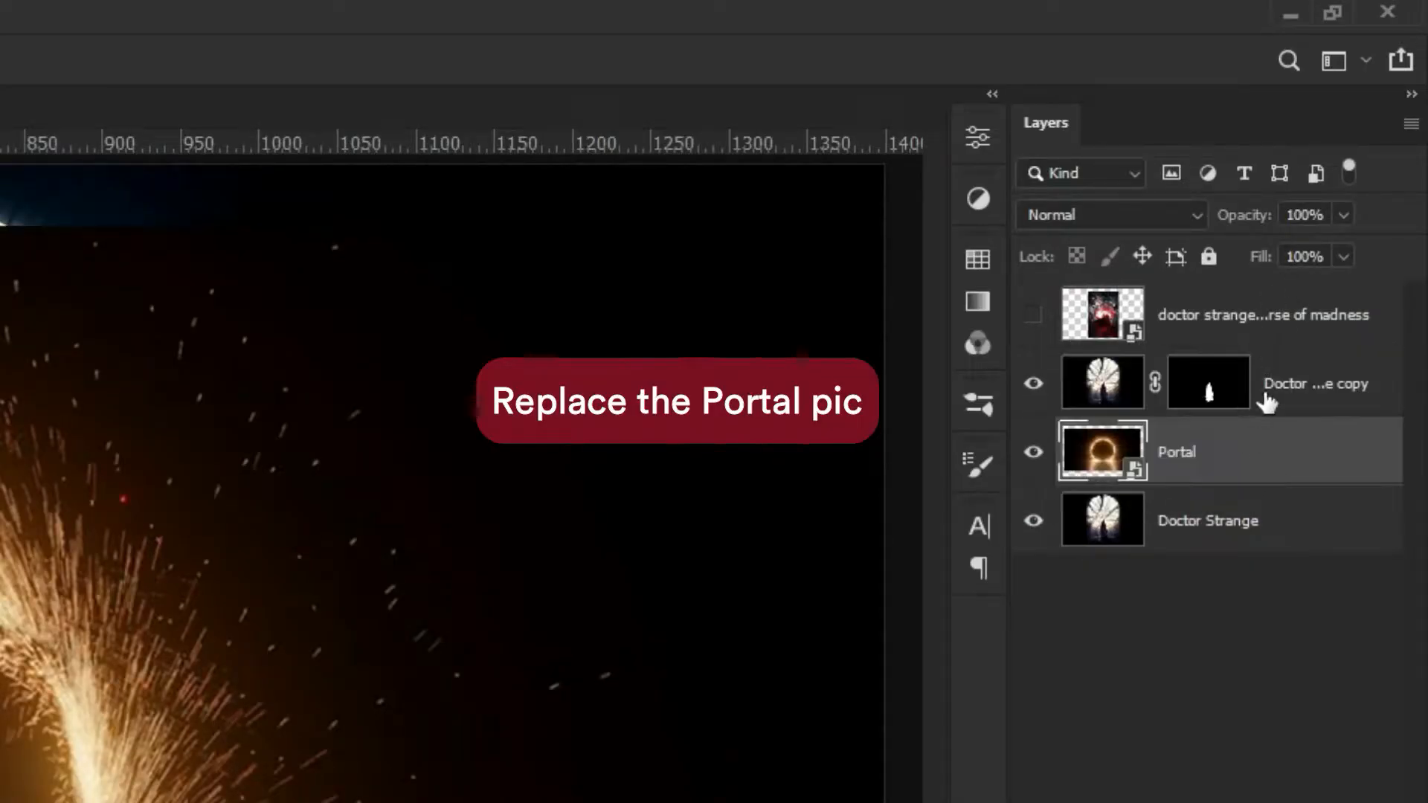
- Enlarge the Portal image with Free Transform until it covers the whole canvas around the figure
key(ctrl+t)
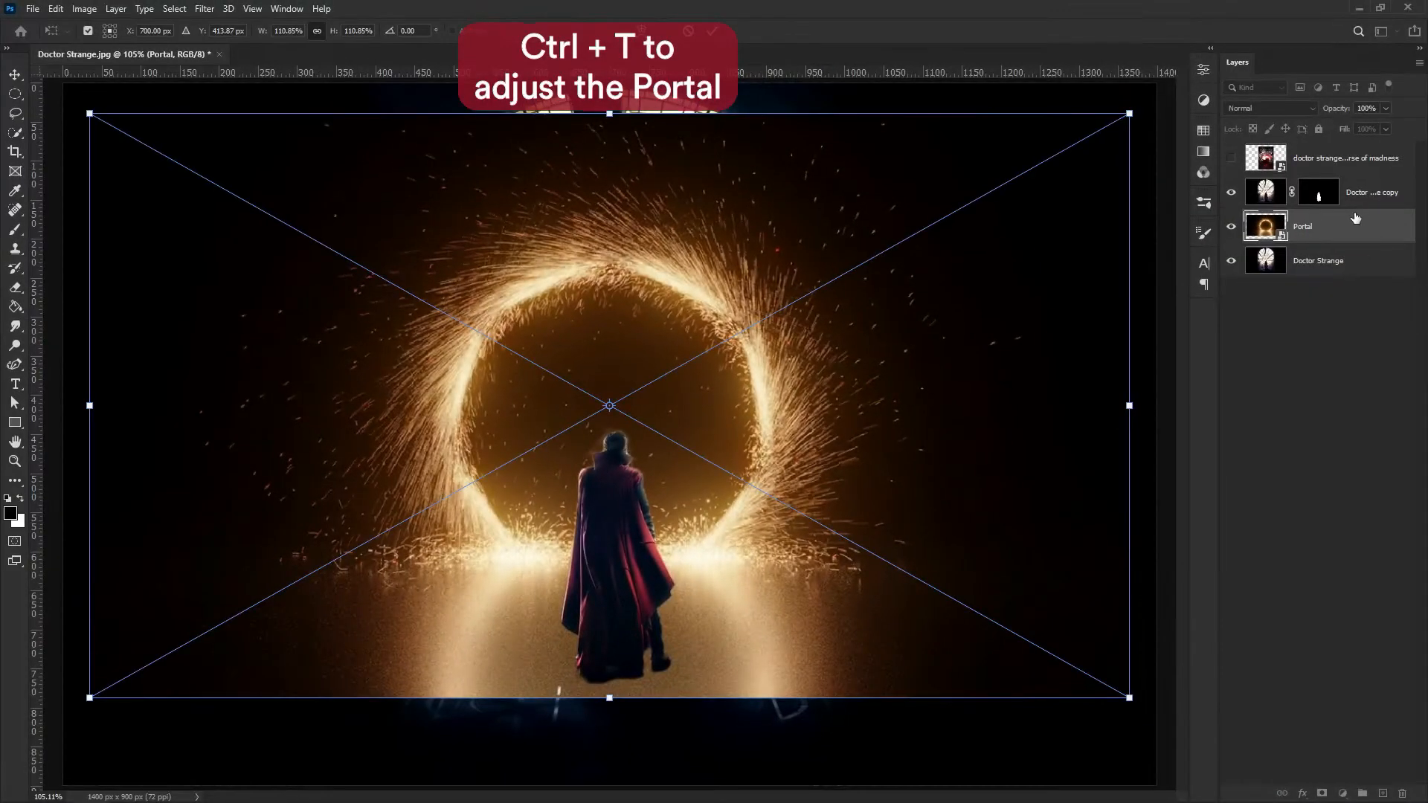
key(ctrl+minus)
key(ctrl+minus)
drag(609, 223, 609, 148)
mouse_move(610, 600)
mouse_down()
mouse_move(612, 664)
mouse_move(629, 661)
mouse_up()
key(Return)
key(w)
key(ctrl+0)
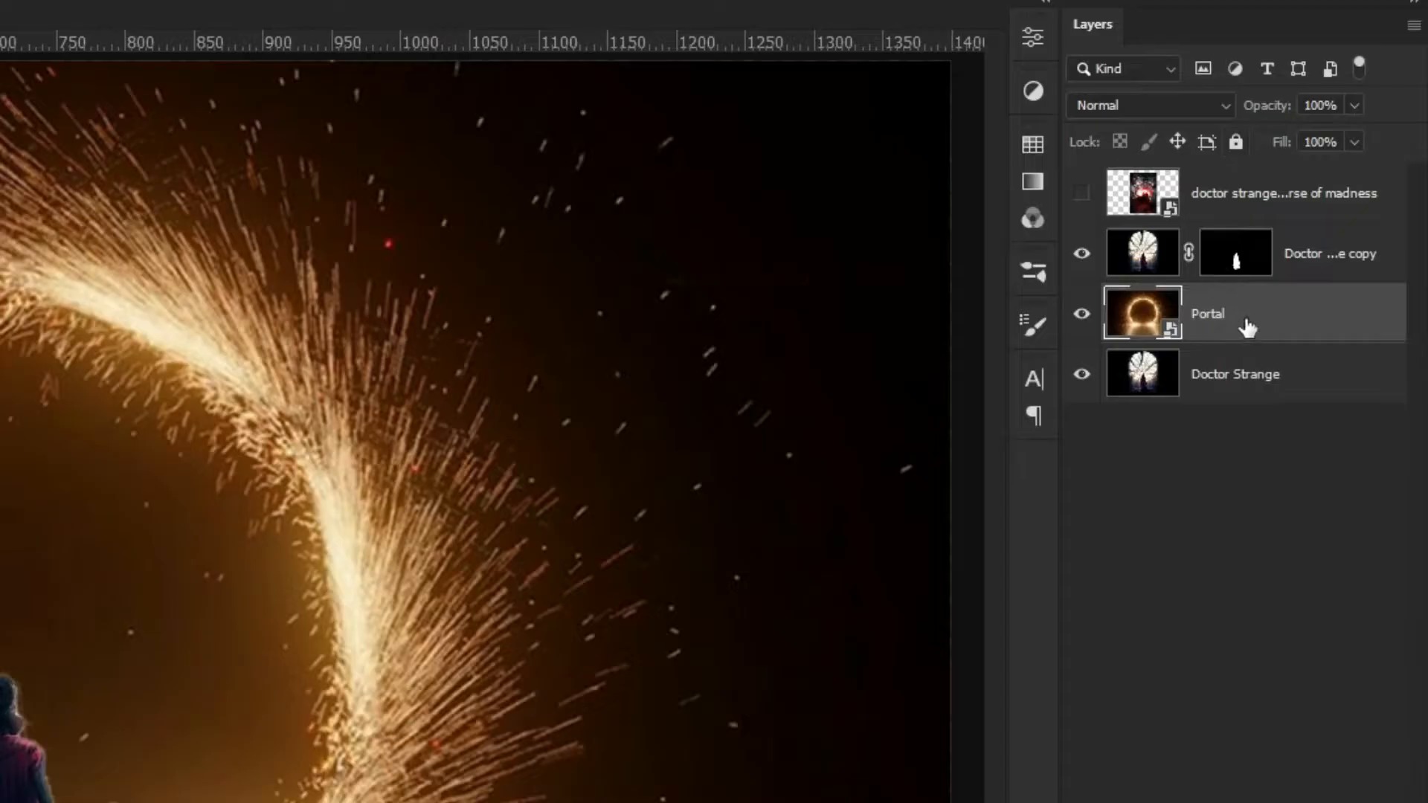
- Set the Portal layer's blending mode to Screen, and place the unhidden multiverse of madness layer directly beneath it
click(1269, 108)
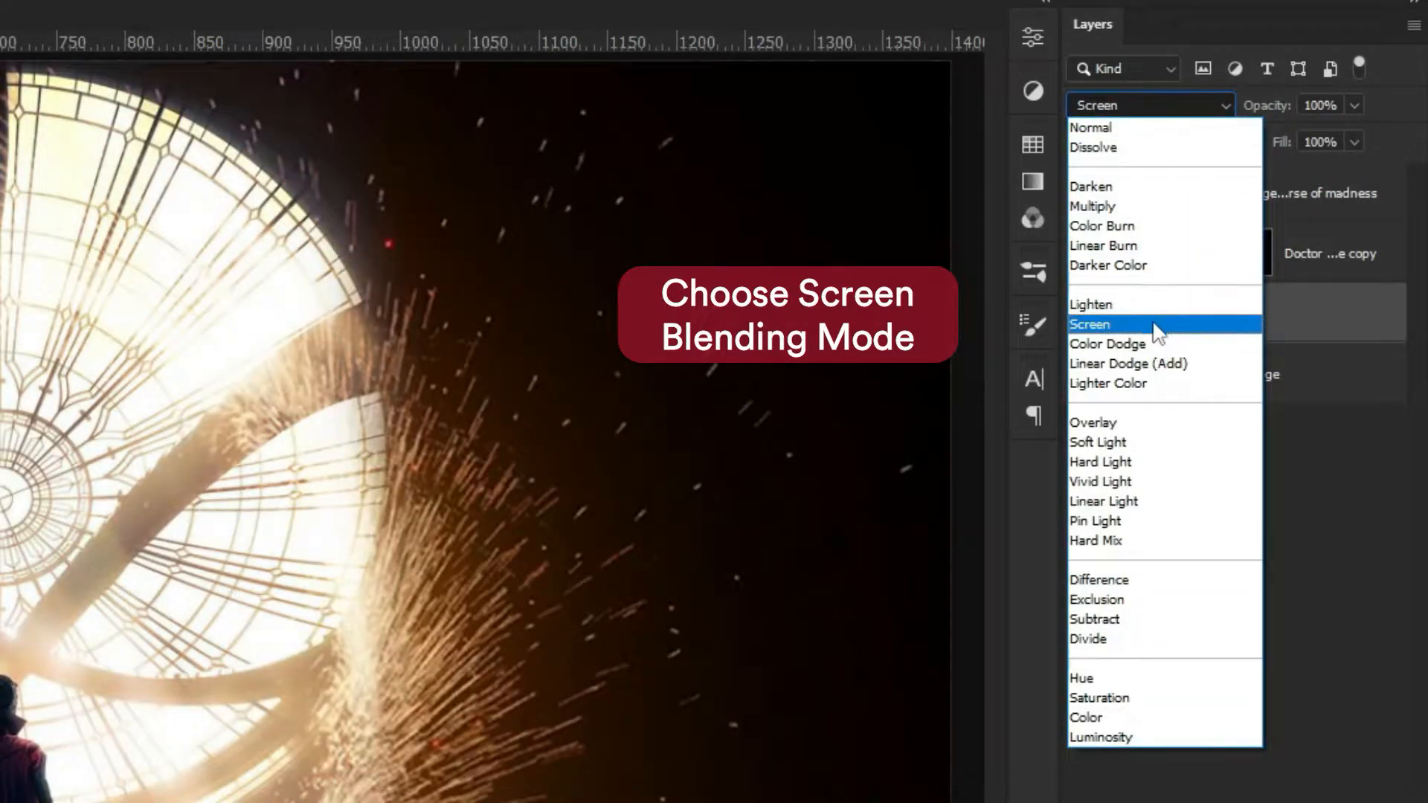
click(1155, 328)
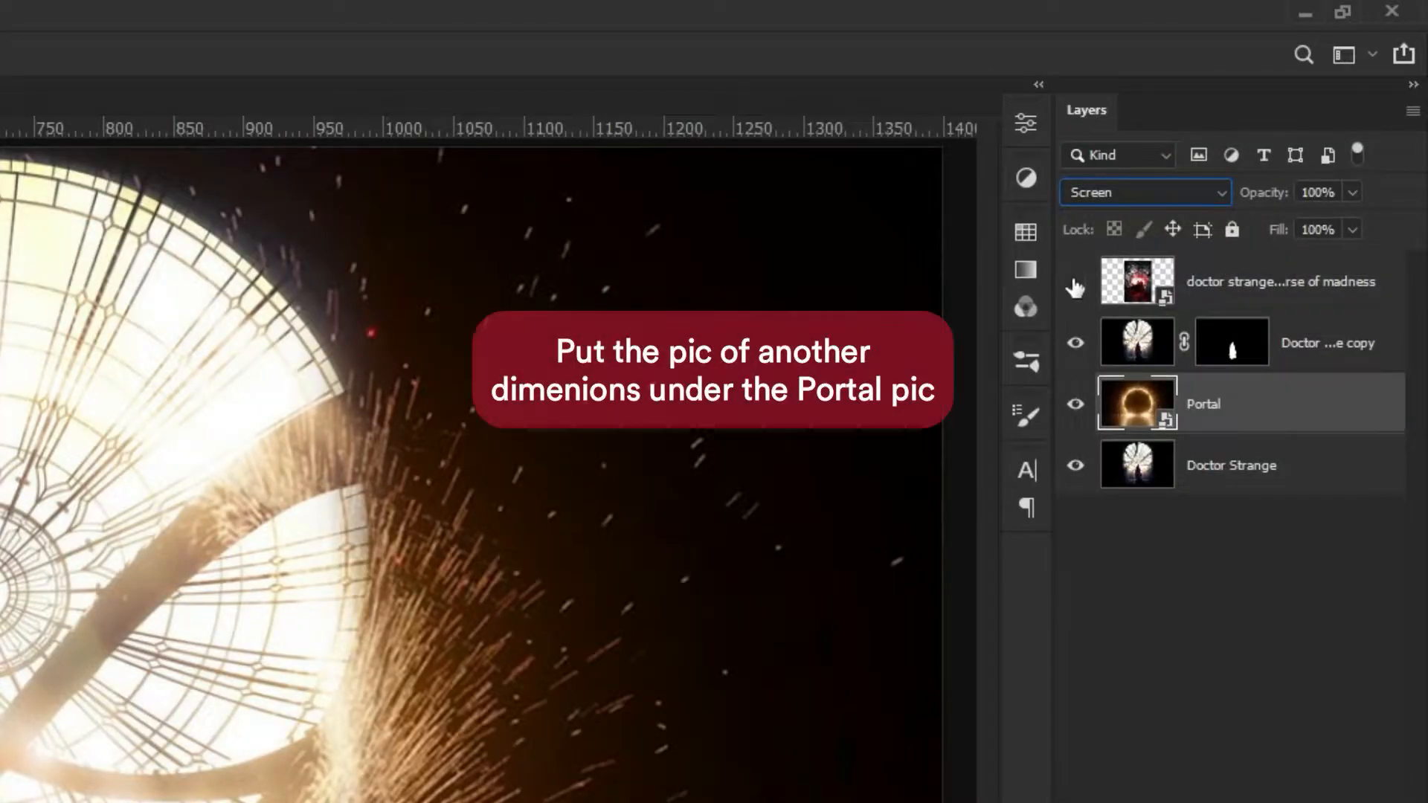
click(1074, 282)
drag(1274, 281, 1249, 445)
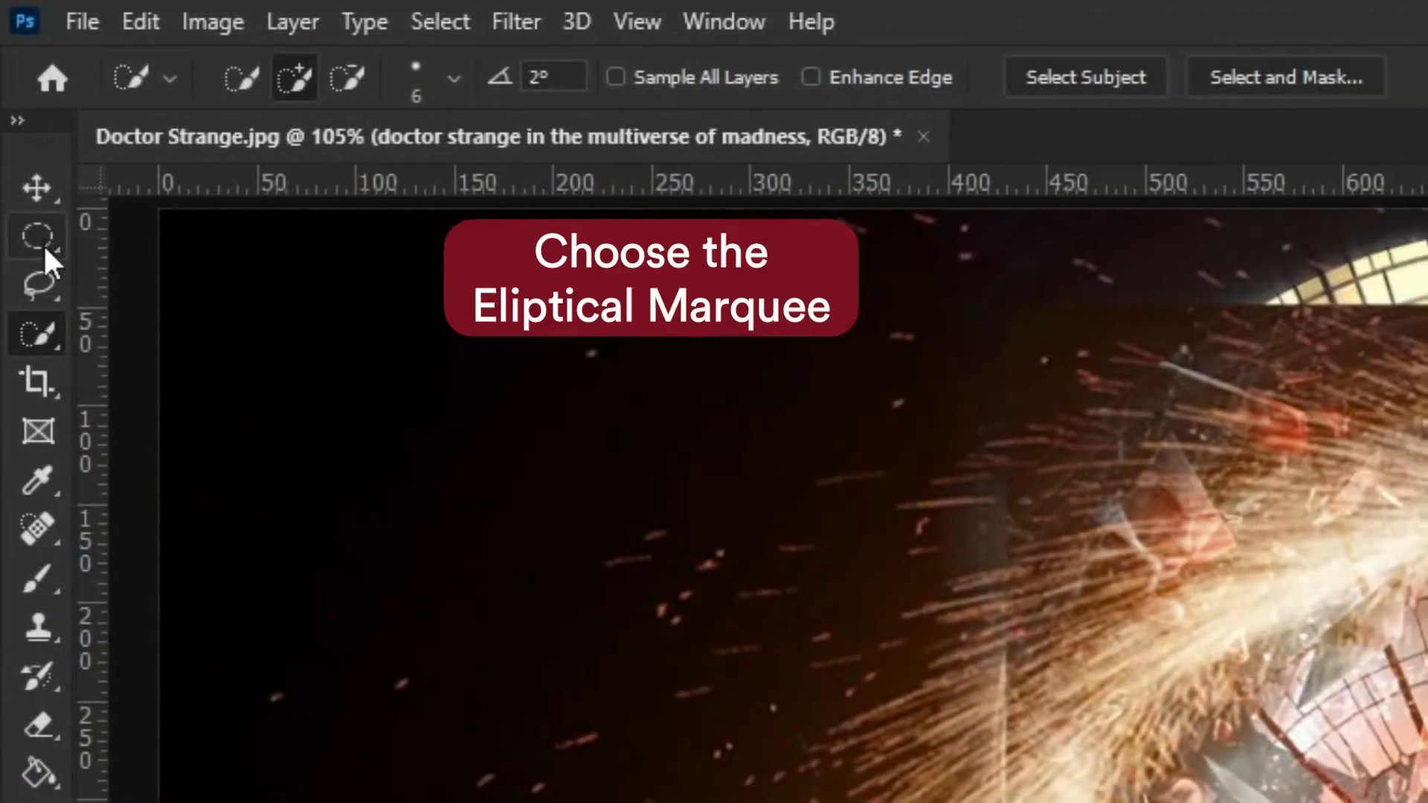
- Draw a circular Elliptical Marquee selection from the portal's centre and fit it to the portal's opening
click(43, 243)
click(176, 272)
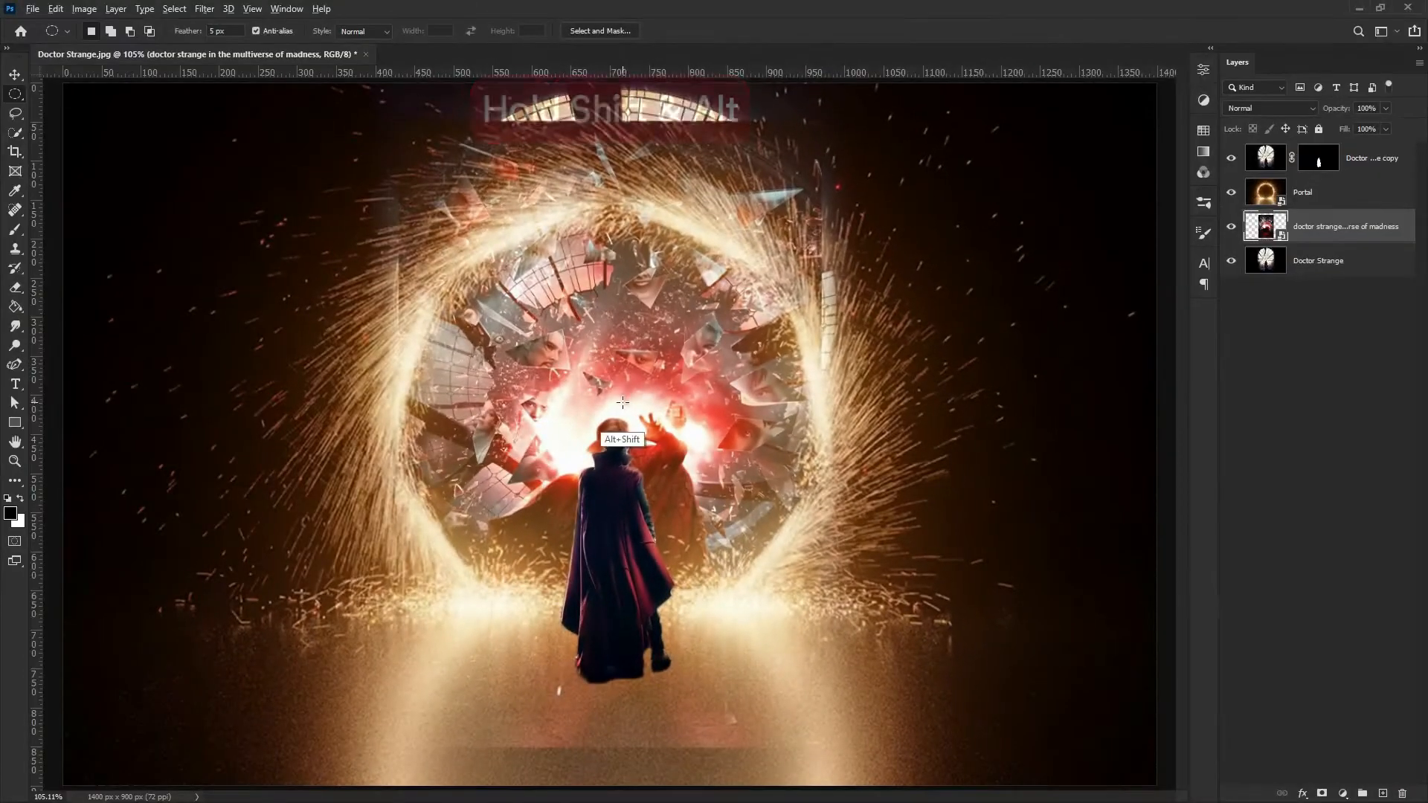
drag(621, 402, 1053, 619)
drag(747, 384, 733, 403)
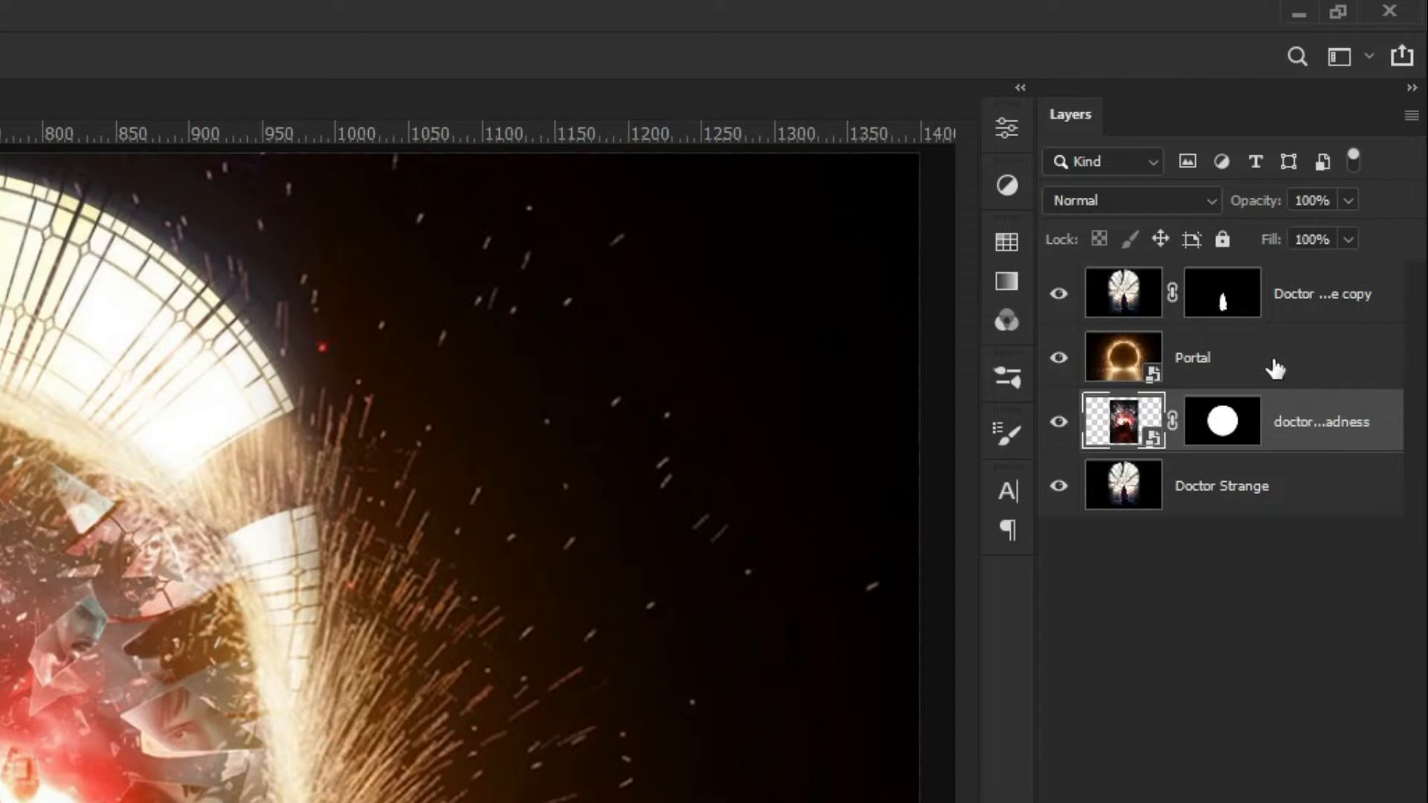
- Add a layer mask to Portal and paint black below the figure's feet with a 70 px Soft Round brush at 50% opacity and flow
click(1269, 364)
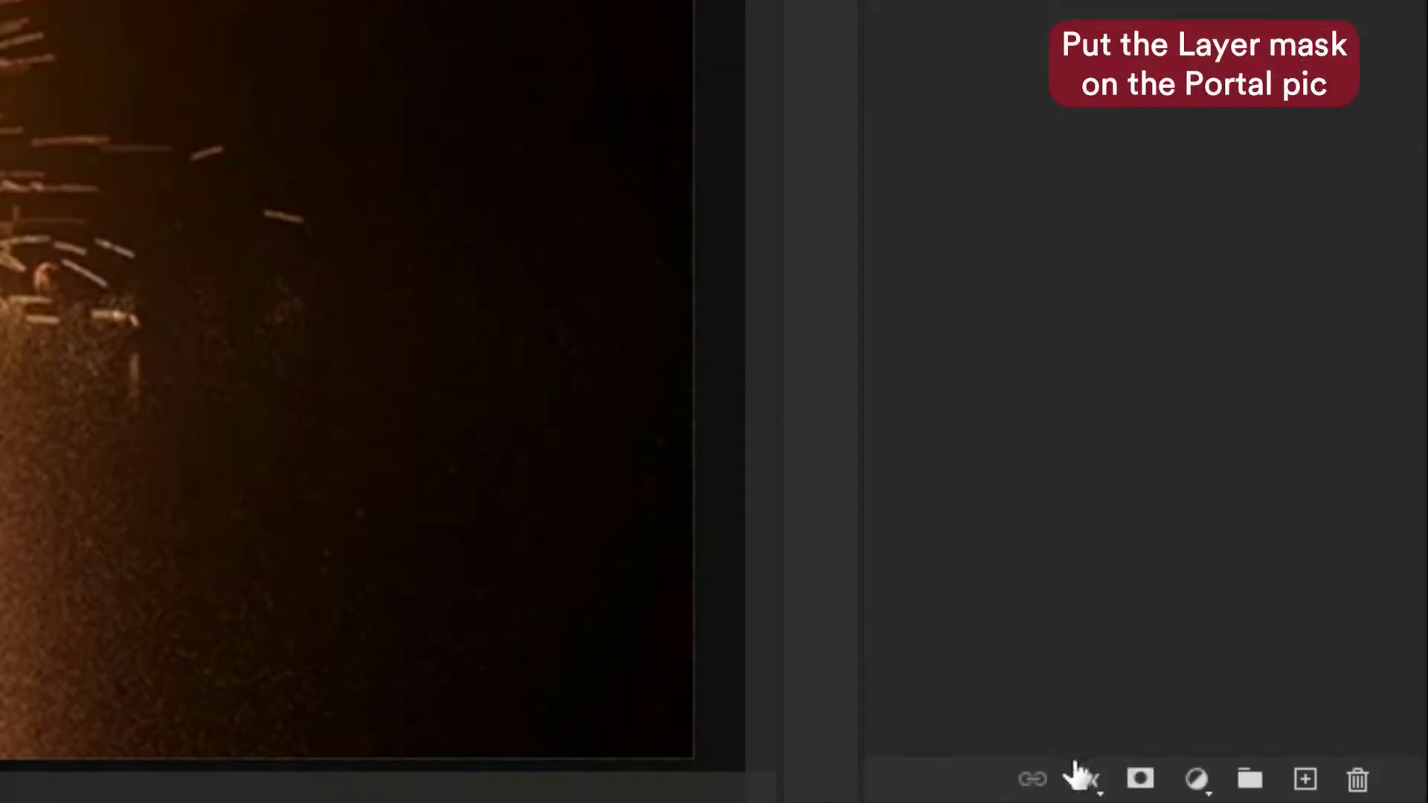
click(1141, 779)
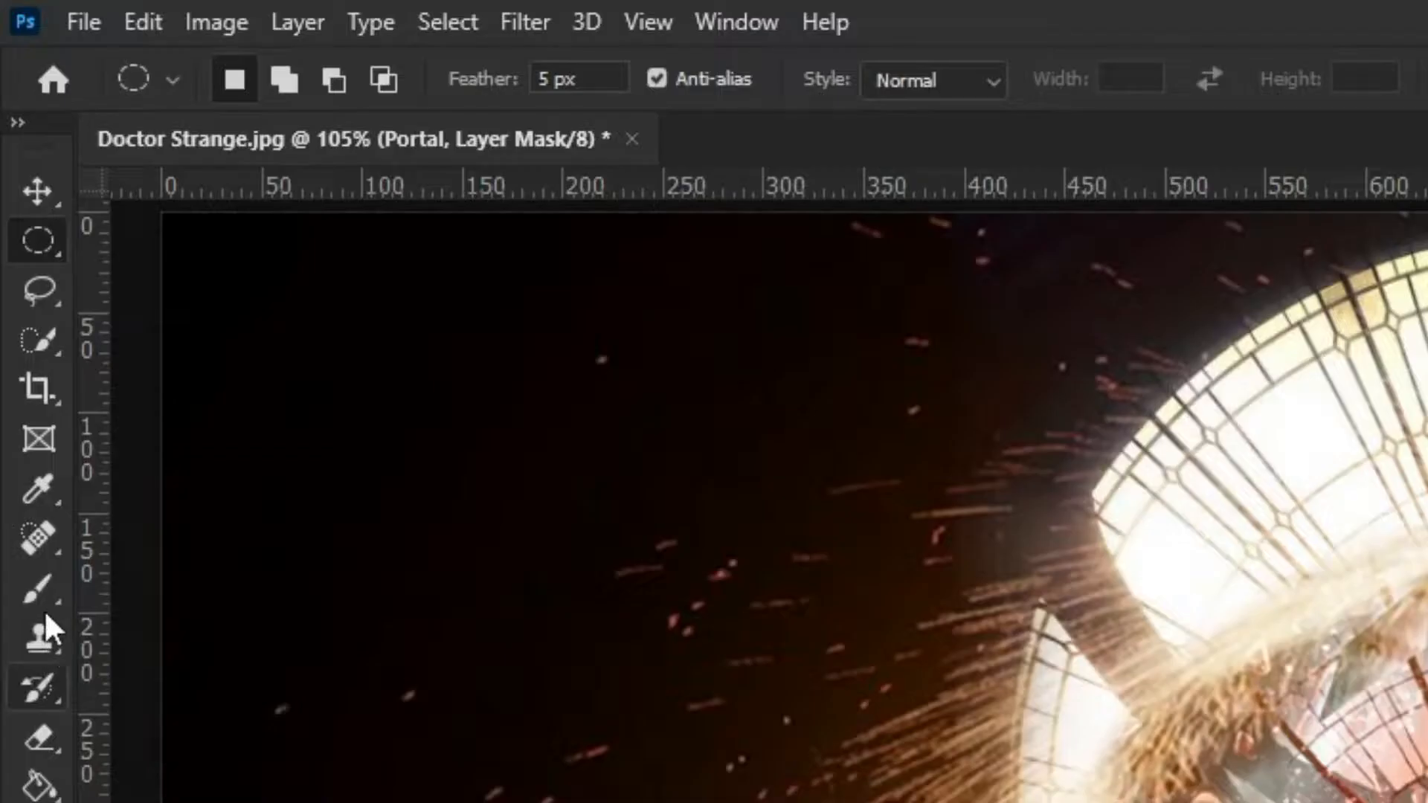
click(15, 230)
click(108, 31)
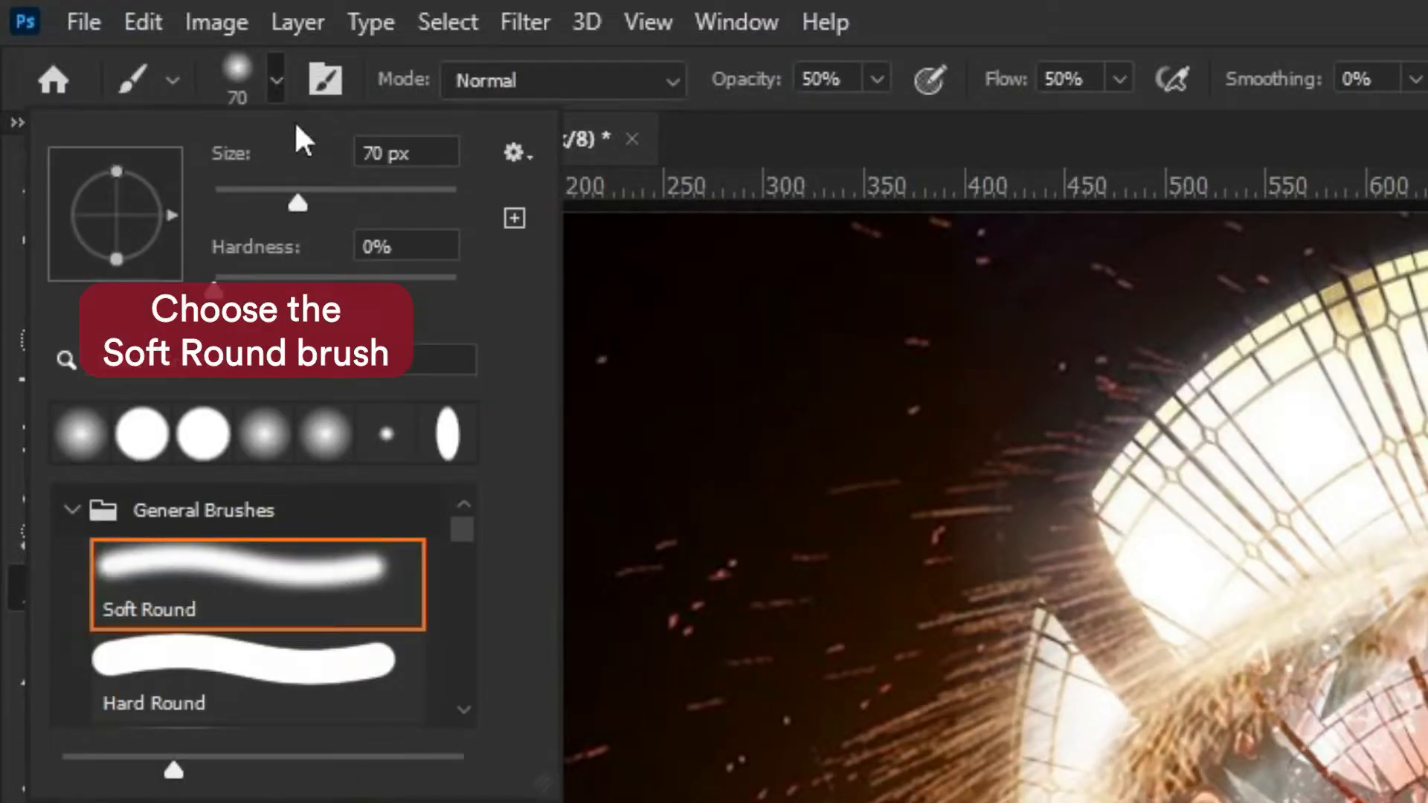
click(281, 78)
click(878, 78)
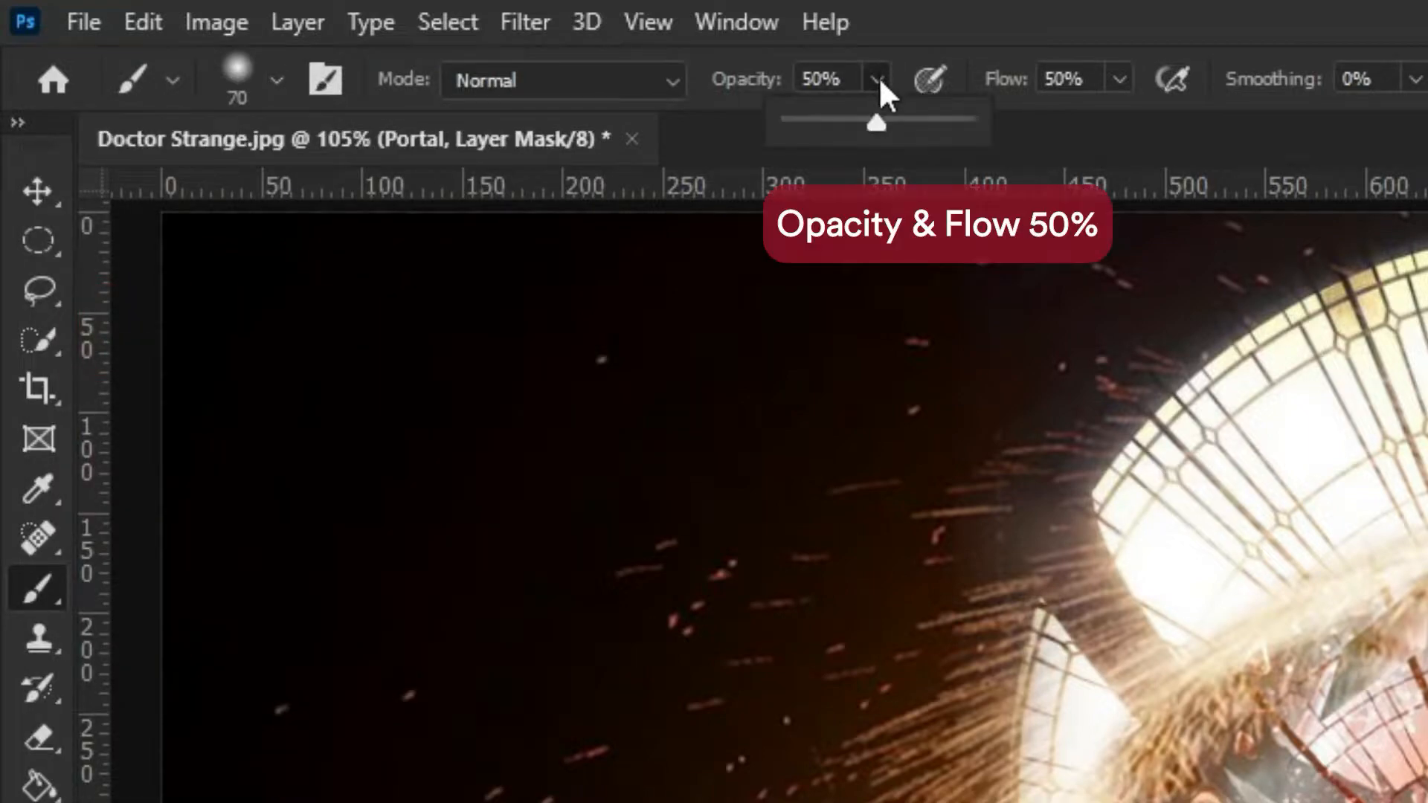
click(1119, 78)
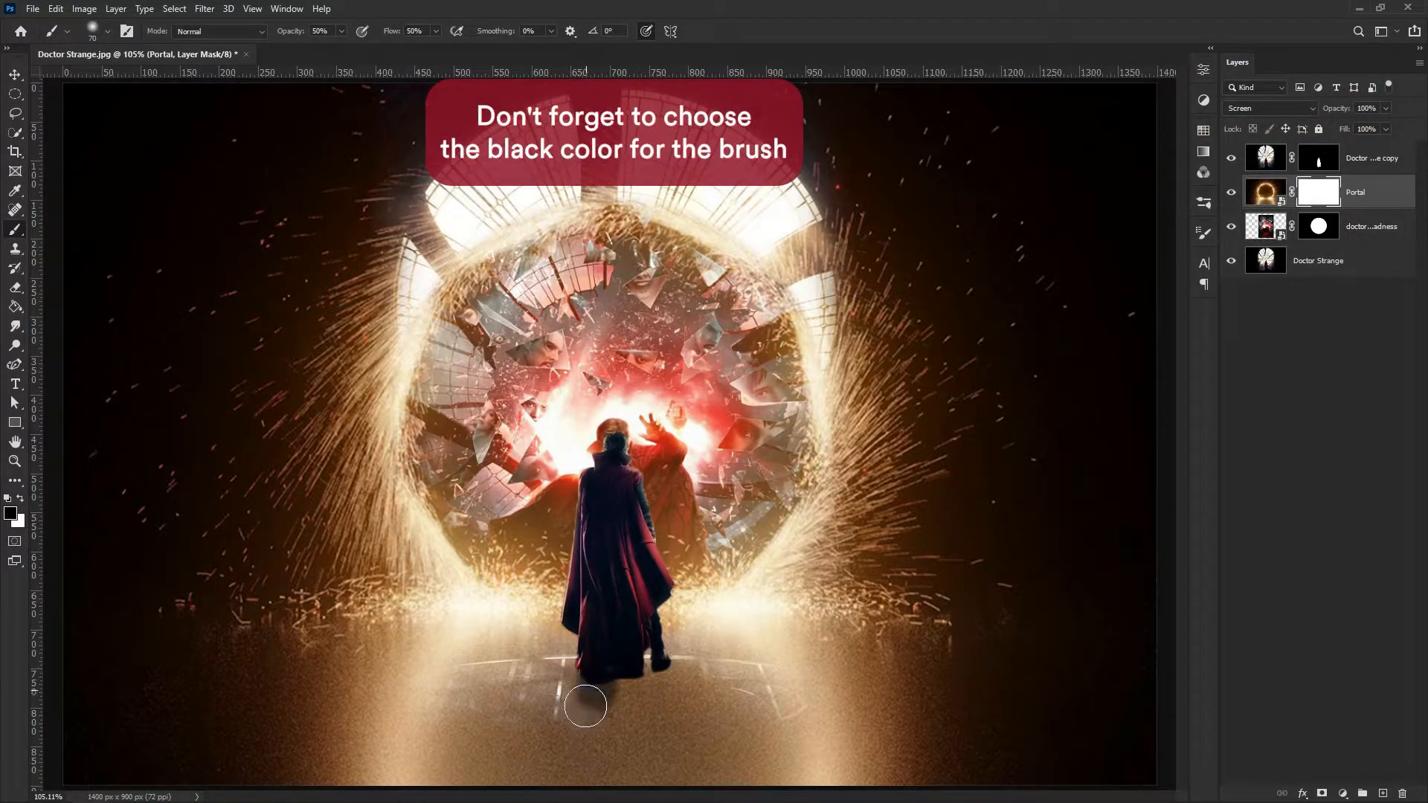
drag(588, 707, 590, 773)
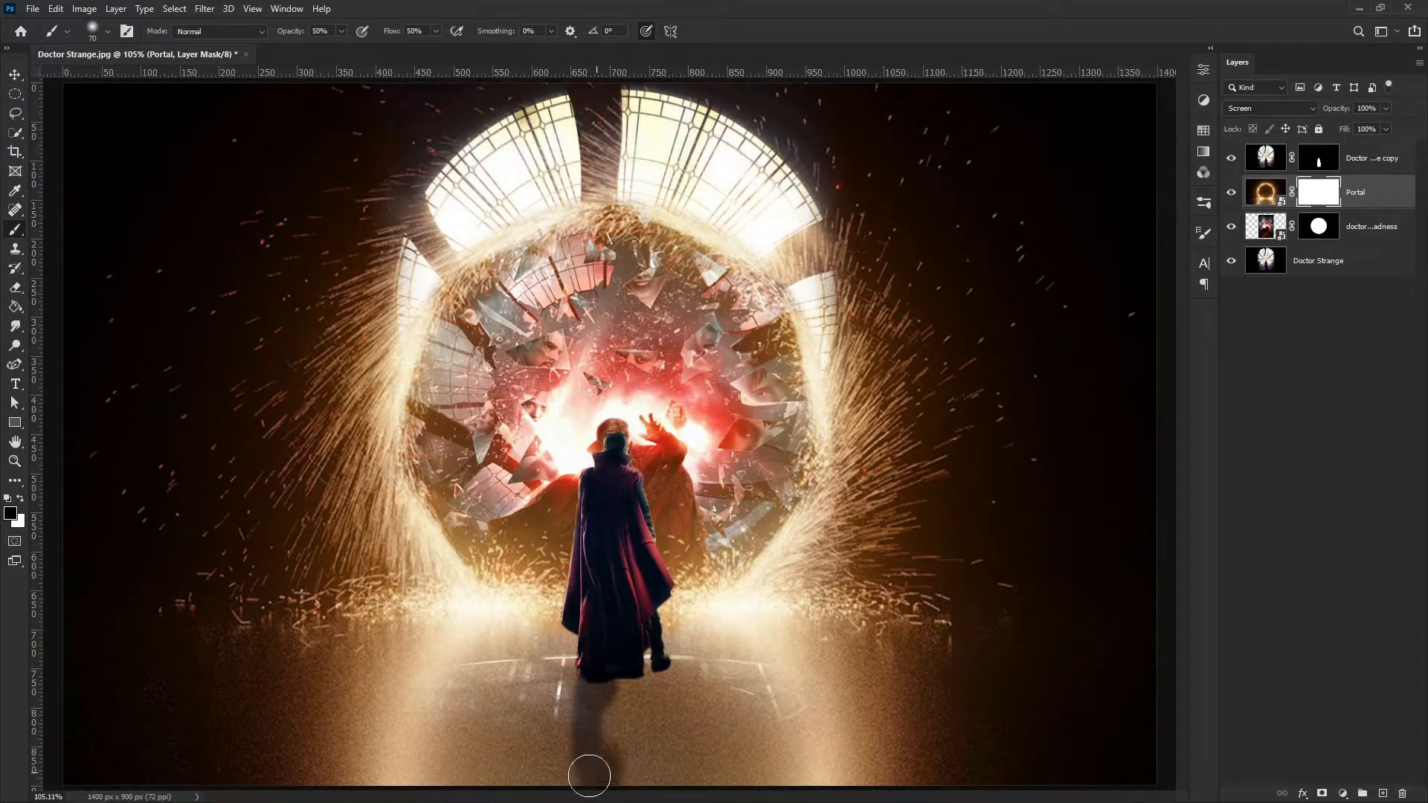
mouse_move(606, 726)
mouse_down()
mouse_move(615, 699)
mouse_move(619, 728)
mouse_move(627, 683)
mouse_move(643, 778)
mouse_move(653, 774)
mouse_move(662, 686)
mouse_up()
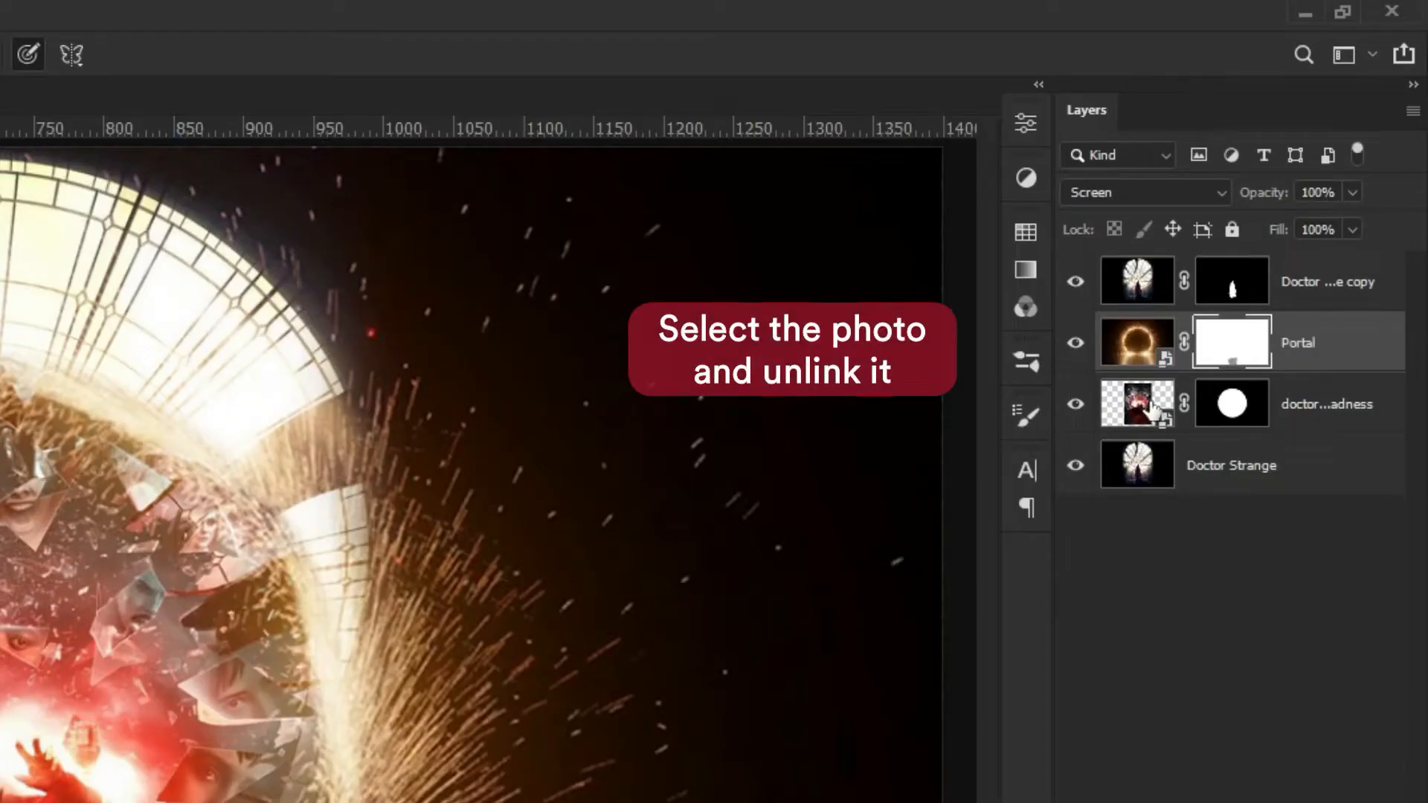
- Unlink the multiverse of madness photo from its mask, lower the photo inside the portal and scale it to 64.72%
click(1279, 231)
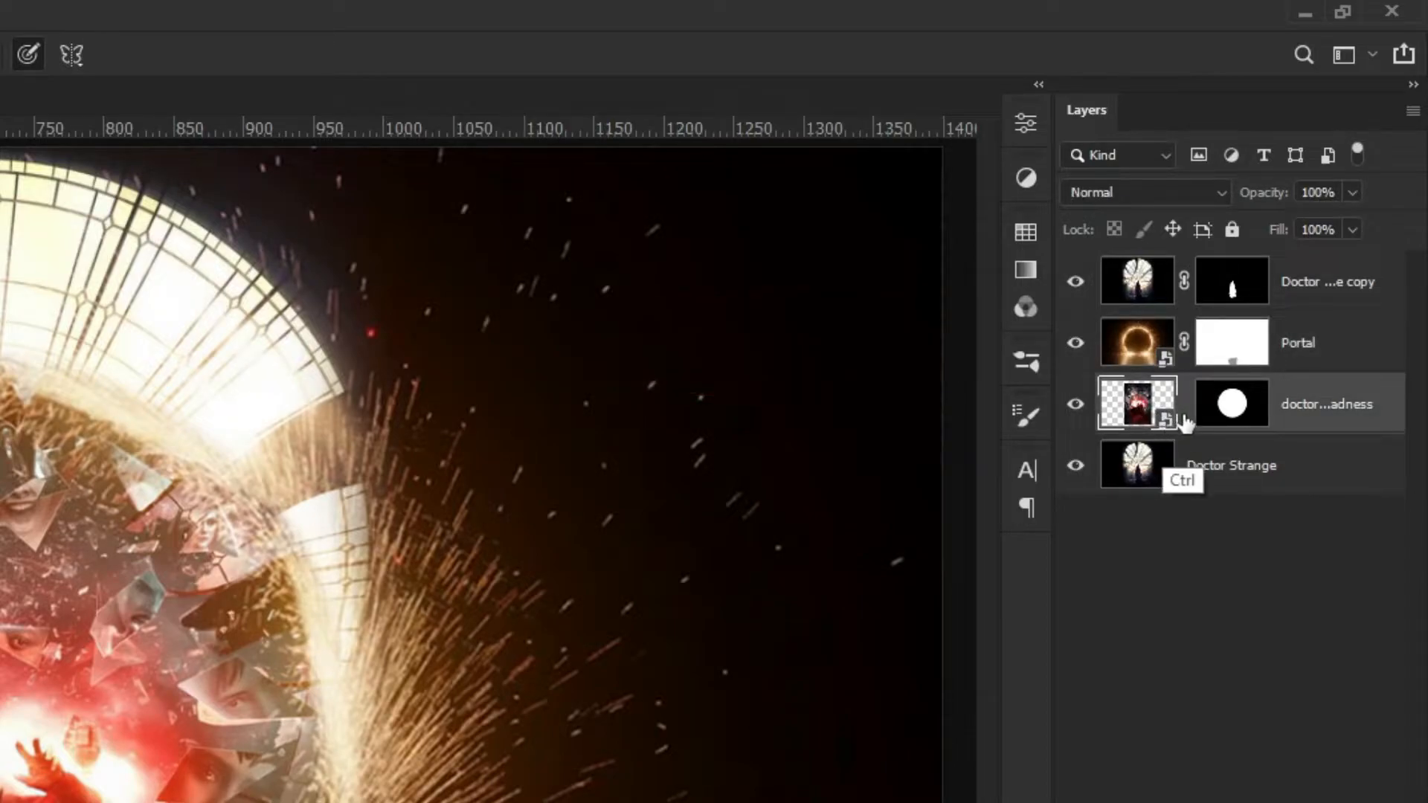
key(ctrl+t)
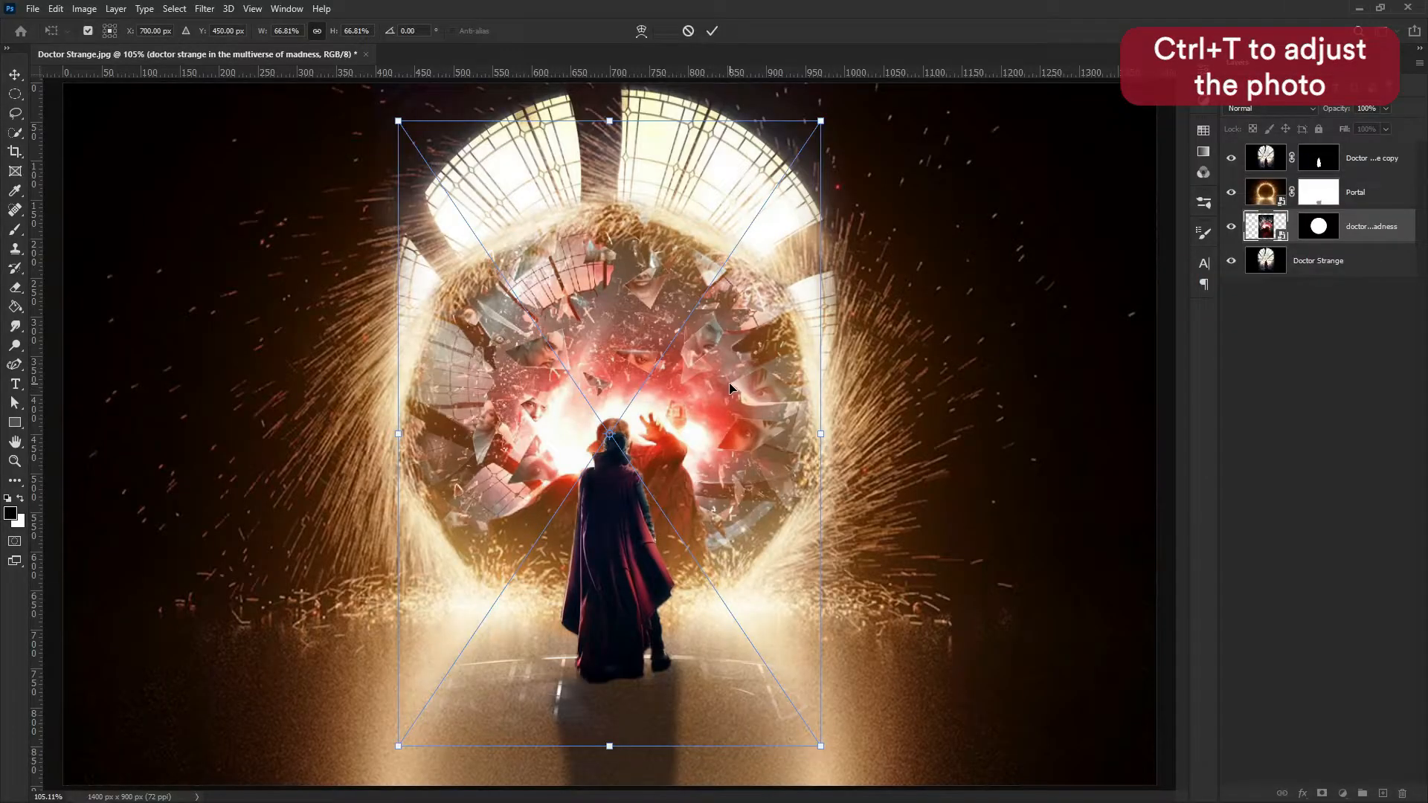
drag(729, 387, 729, 469)
drag(823, 522, 820, 522)
drag(614, 207, 614, 217)
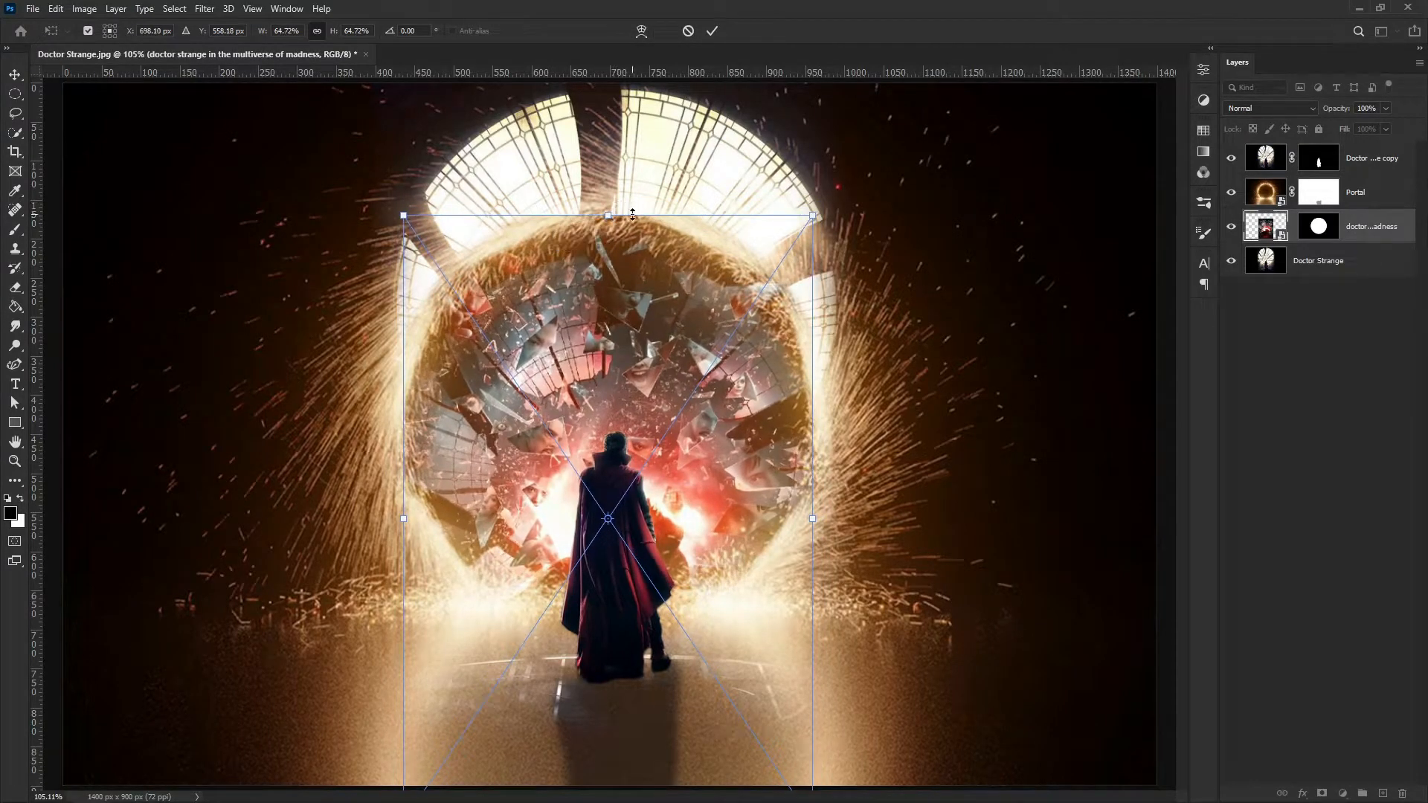
key(Return)
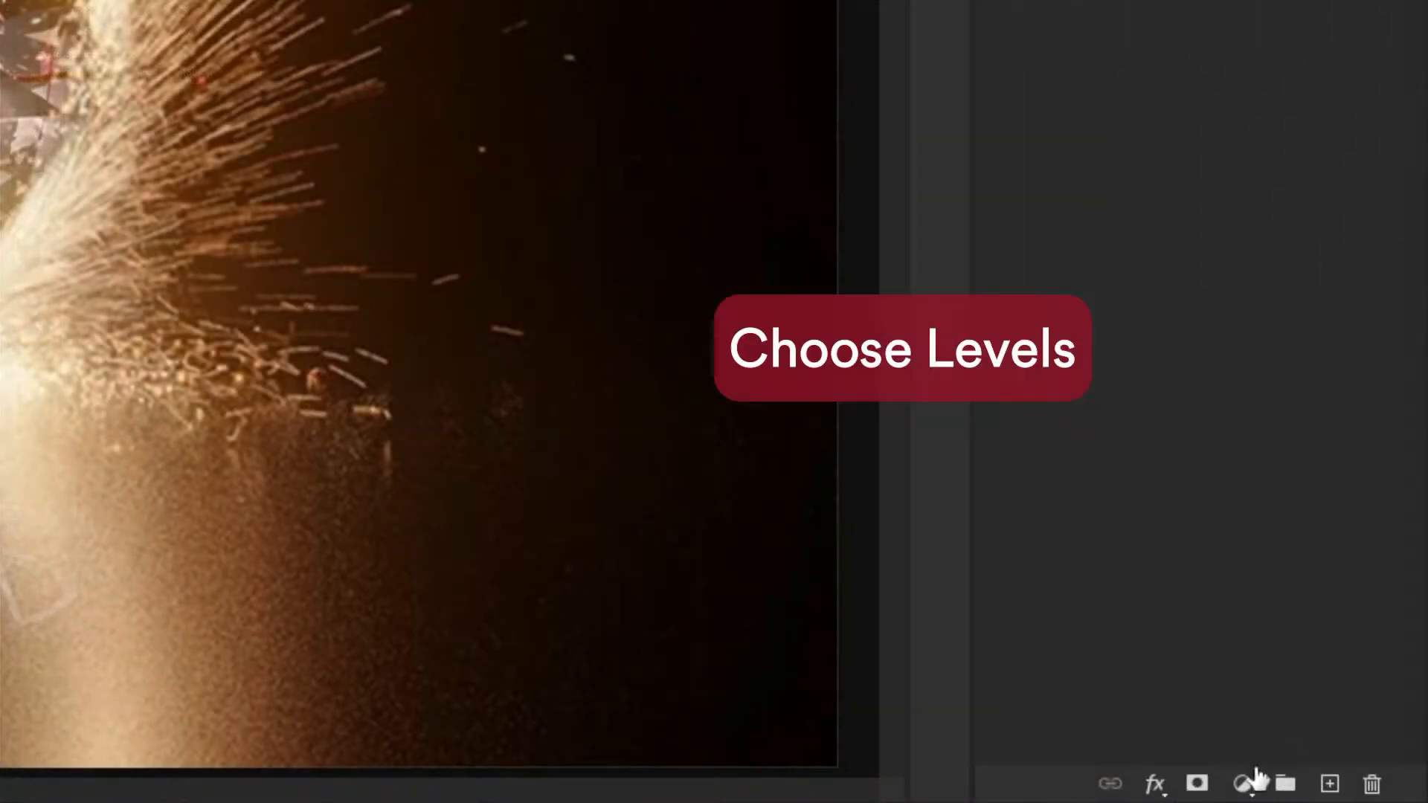
- Add a Levels adjustment layer directly above Portal with the midtones set to 0.84
click(1343, 794)
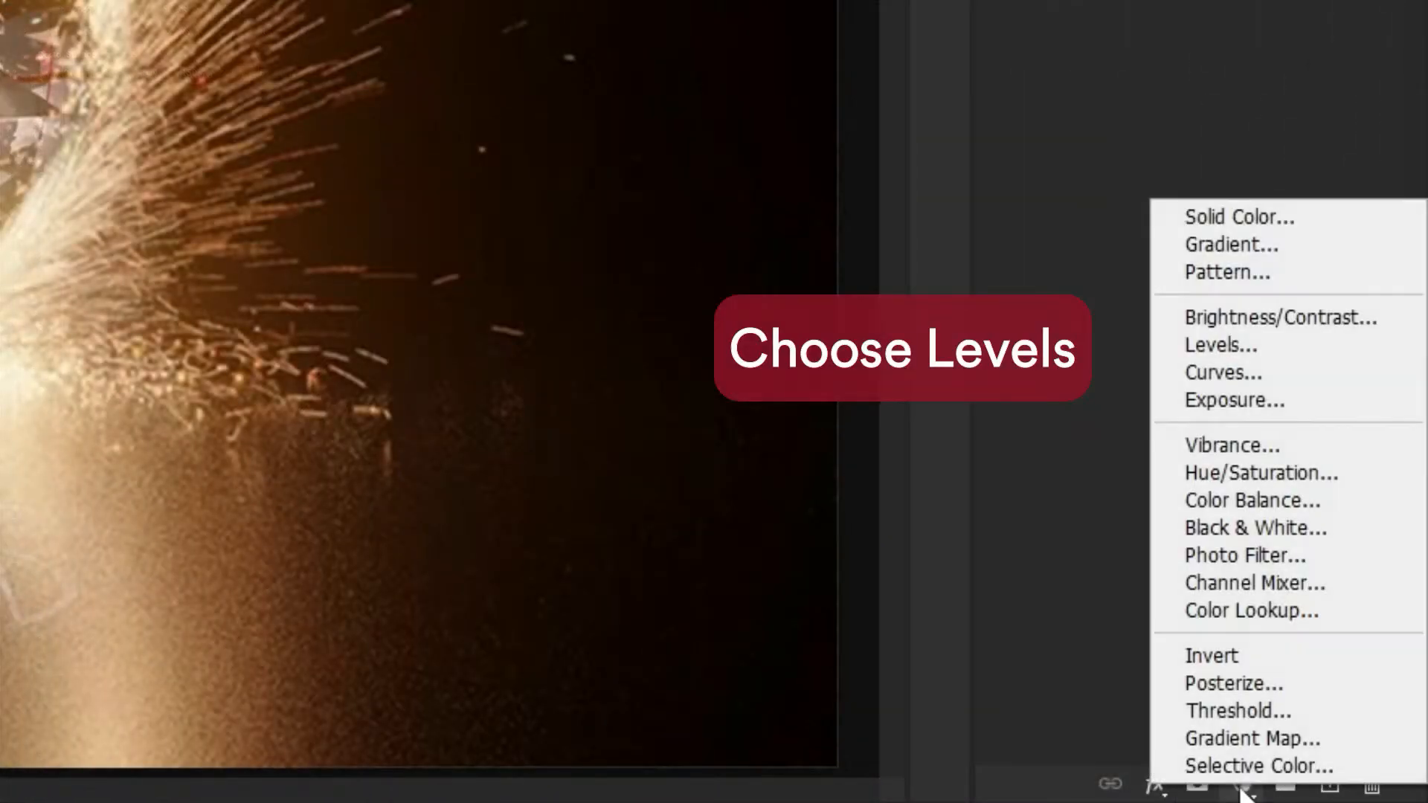
click(1279, 353)
drag(1352, 335, 1360, 259)
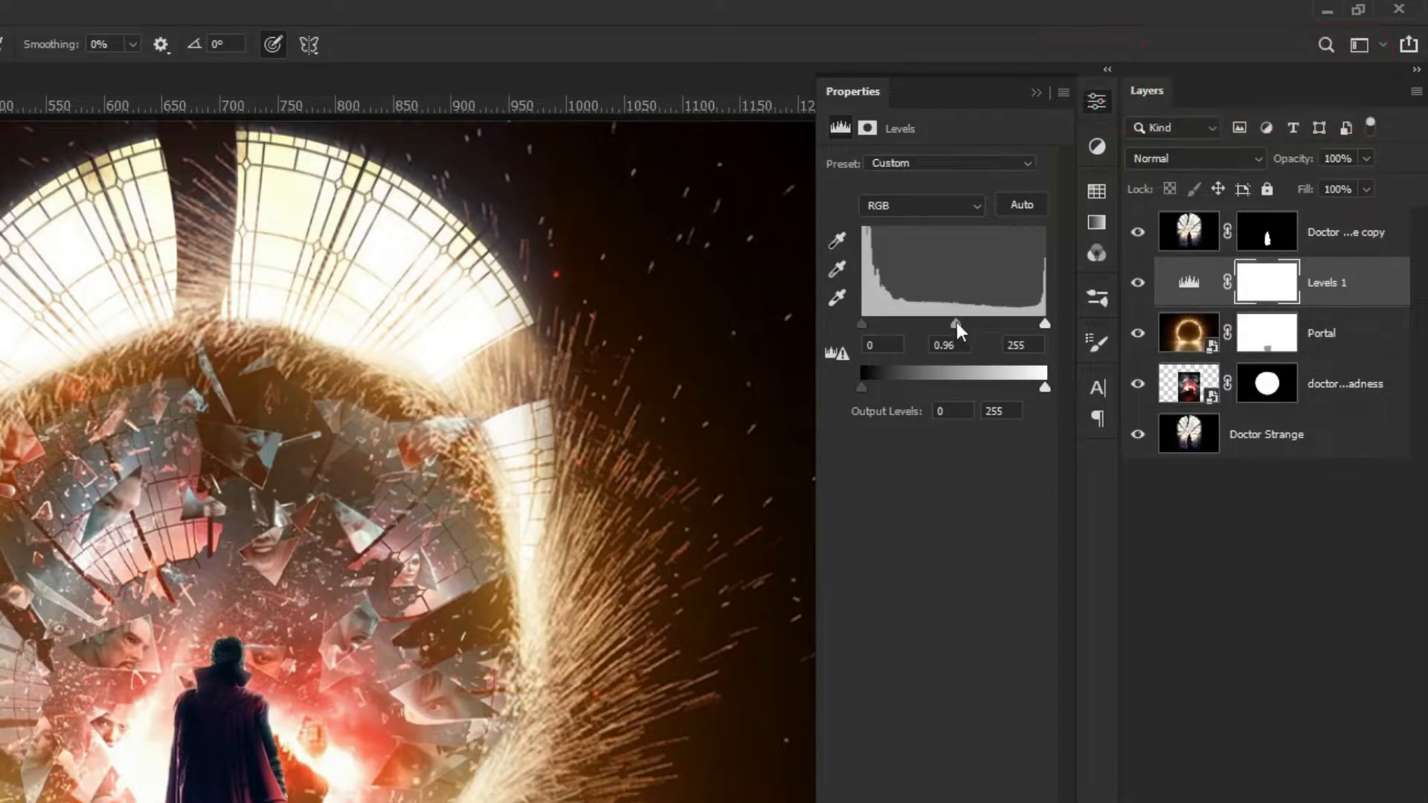
drag(956, 322, 966, 324)
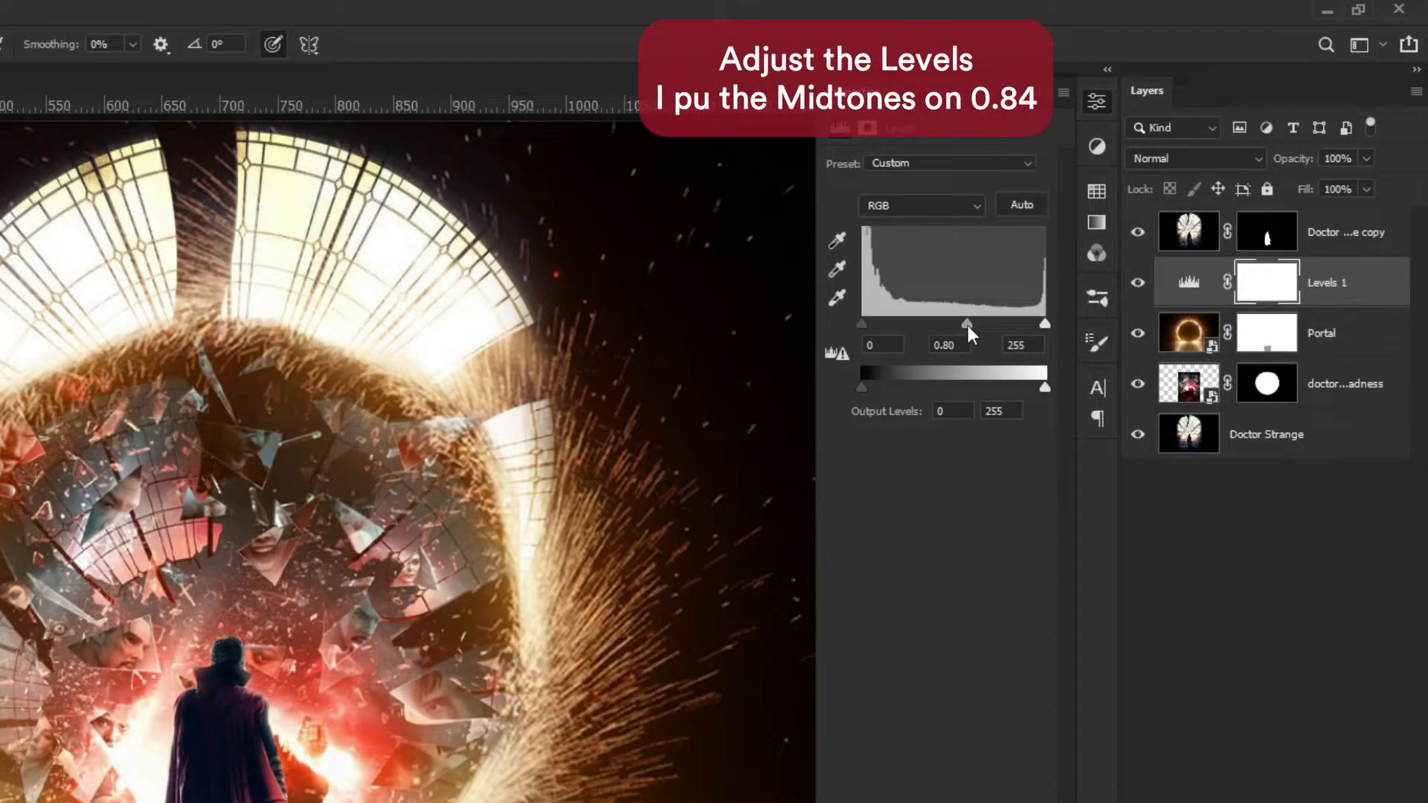
drag(967, 328, 967, 330)
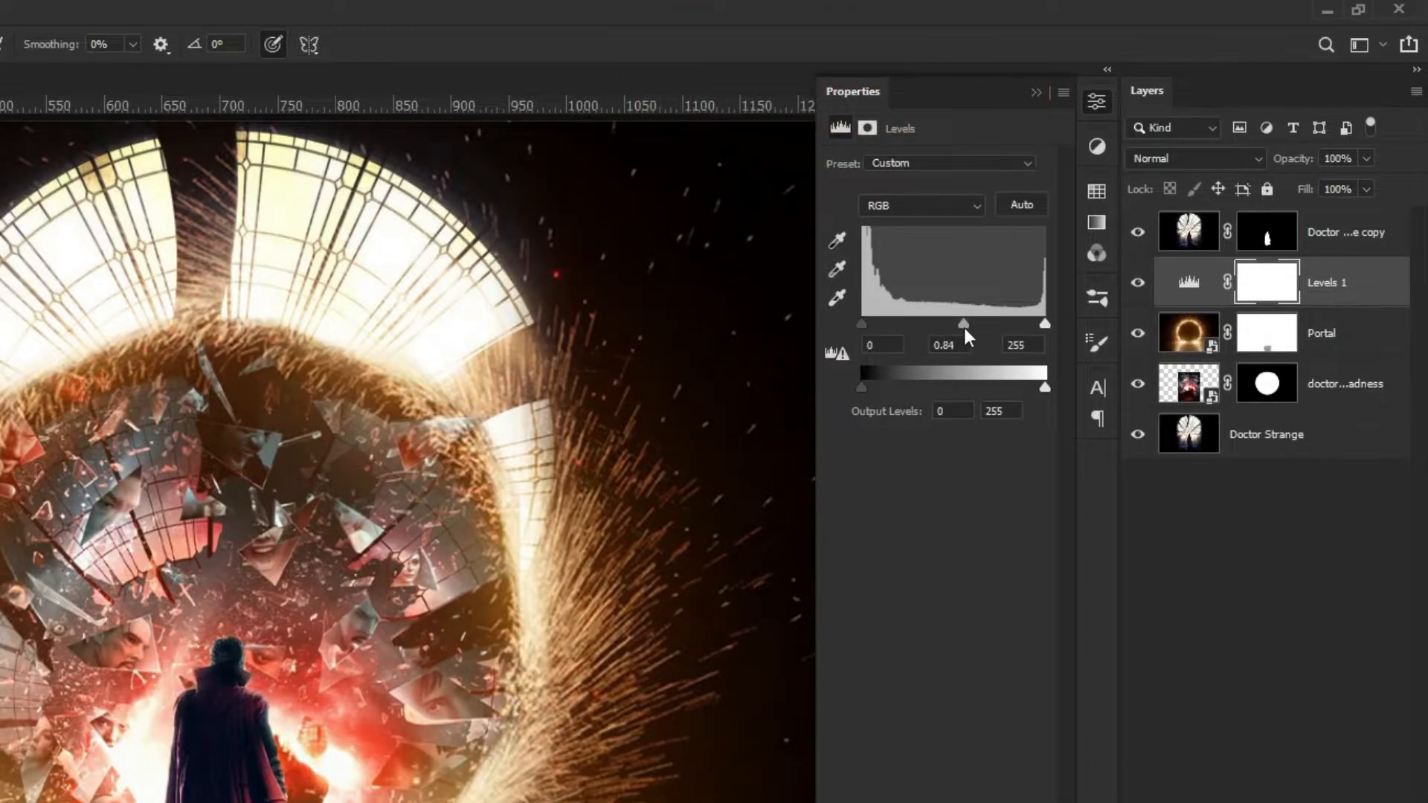
click(1036, 92)
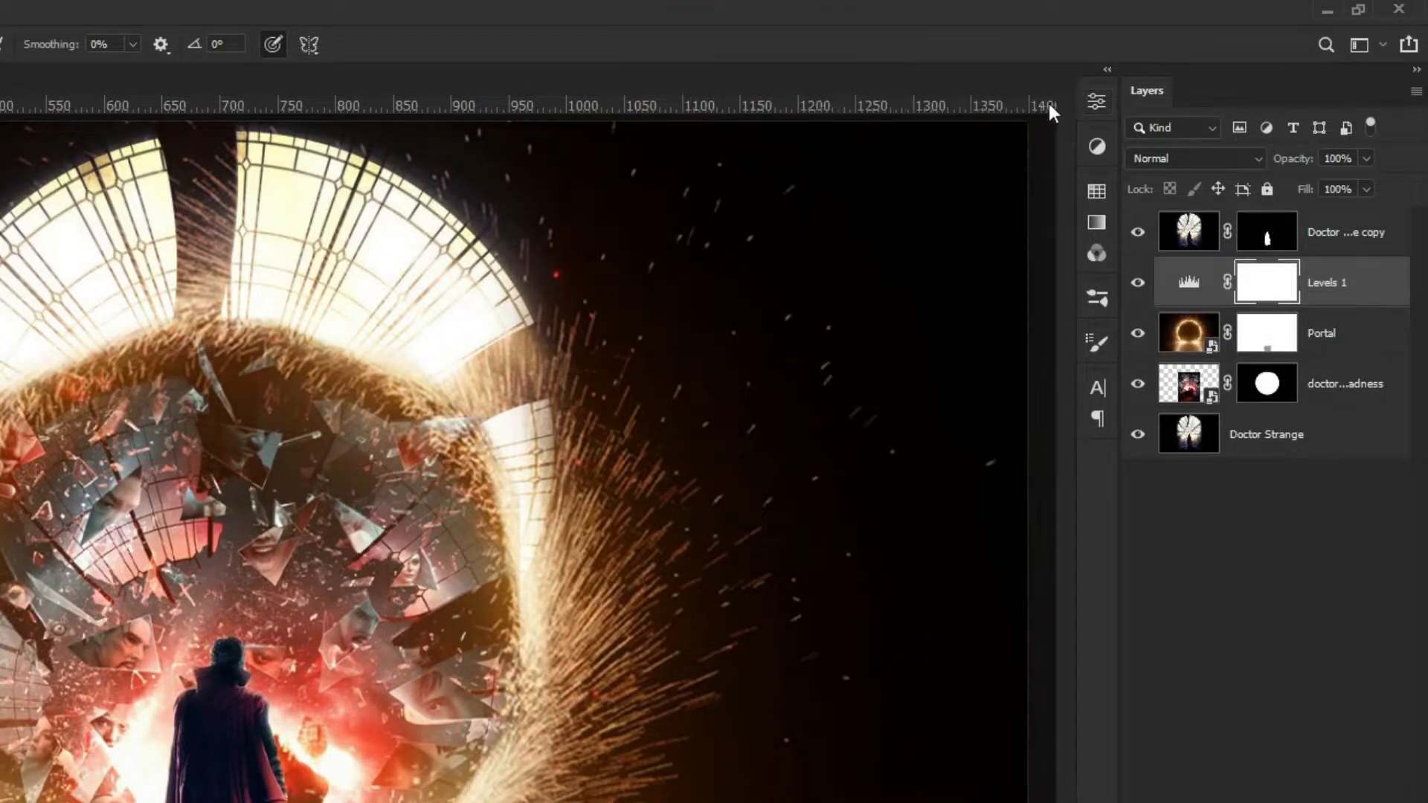
- Group the Portal and multiverse of madness layers and name the group Portal
click(1335, 299)
click(1358, 346)
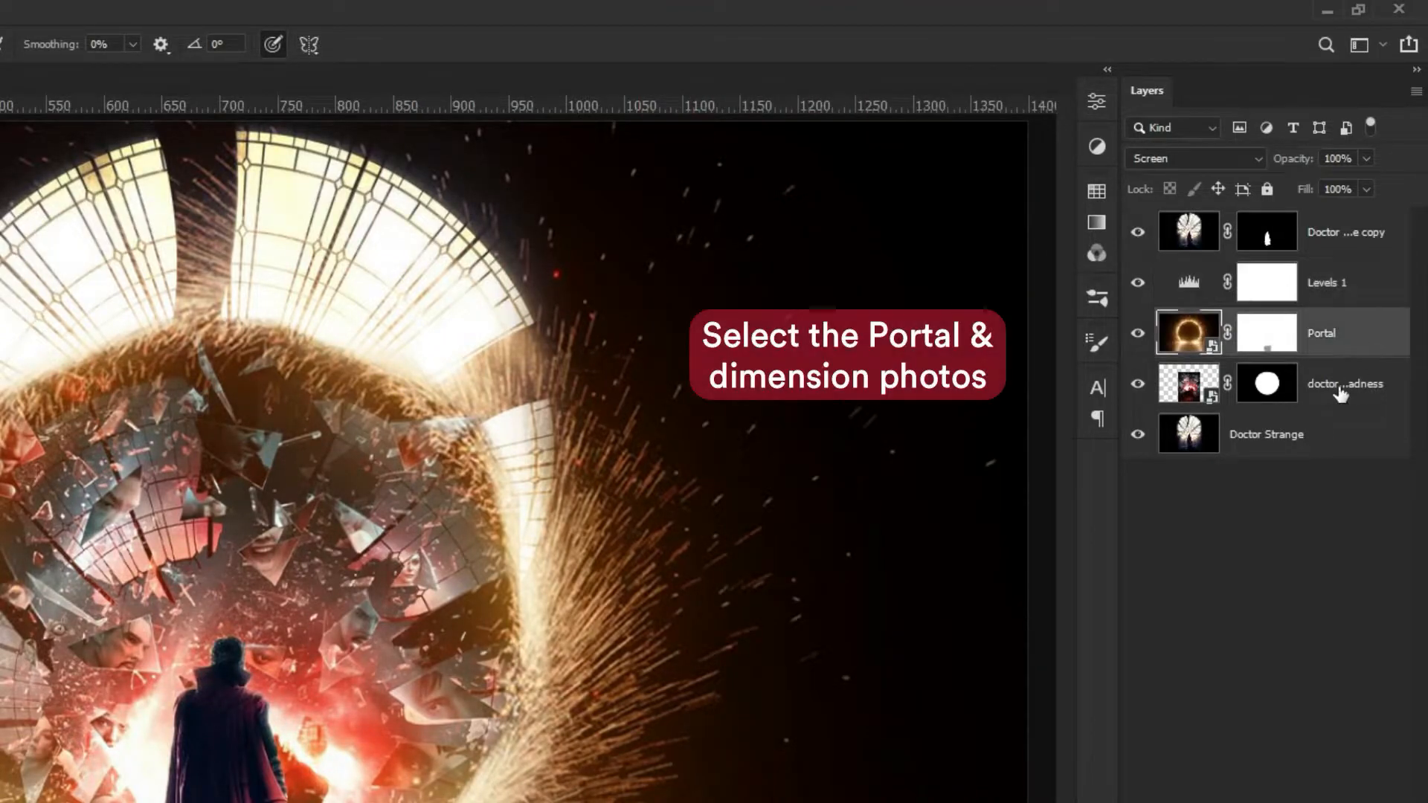
shift+click(1336, 409)
key(ctrl+g)
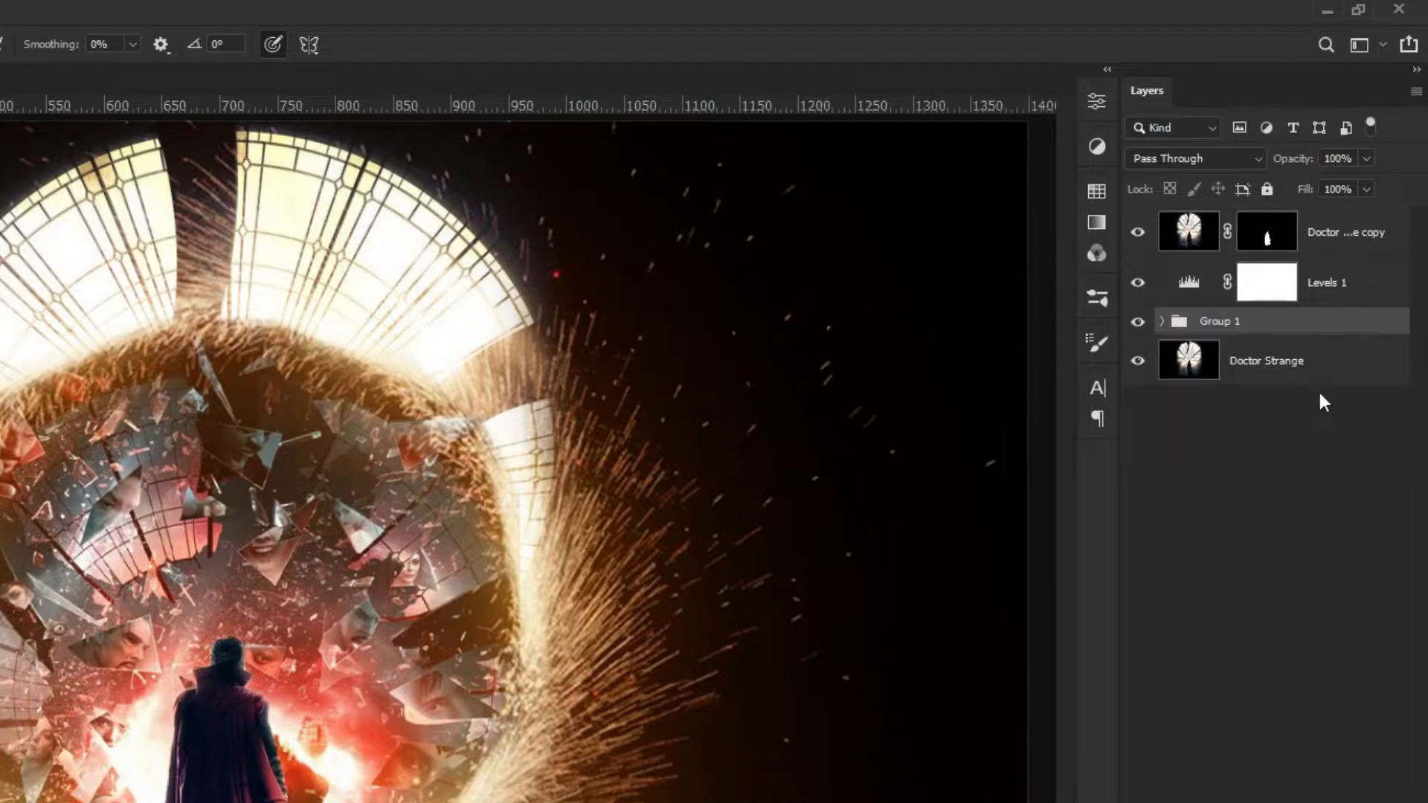
text(Po)
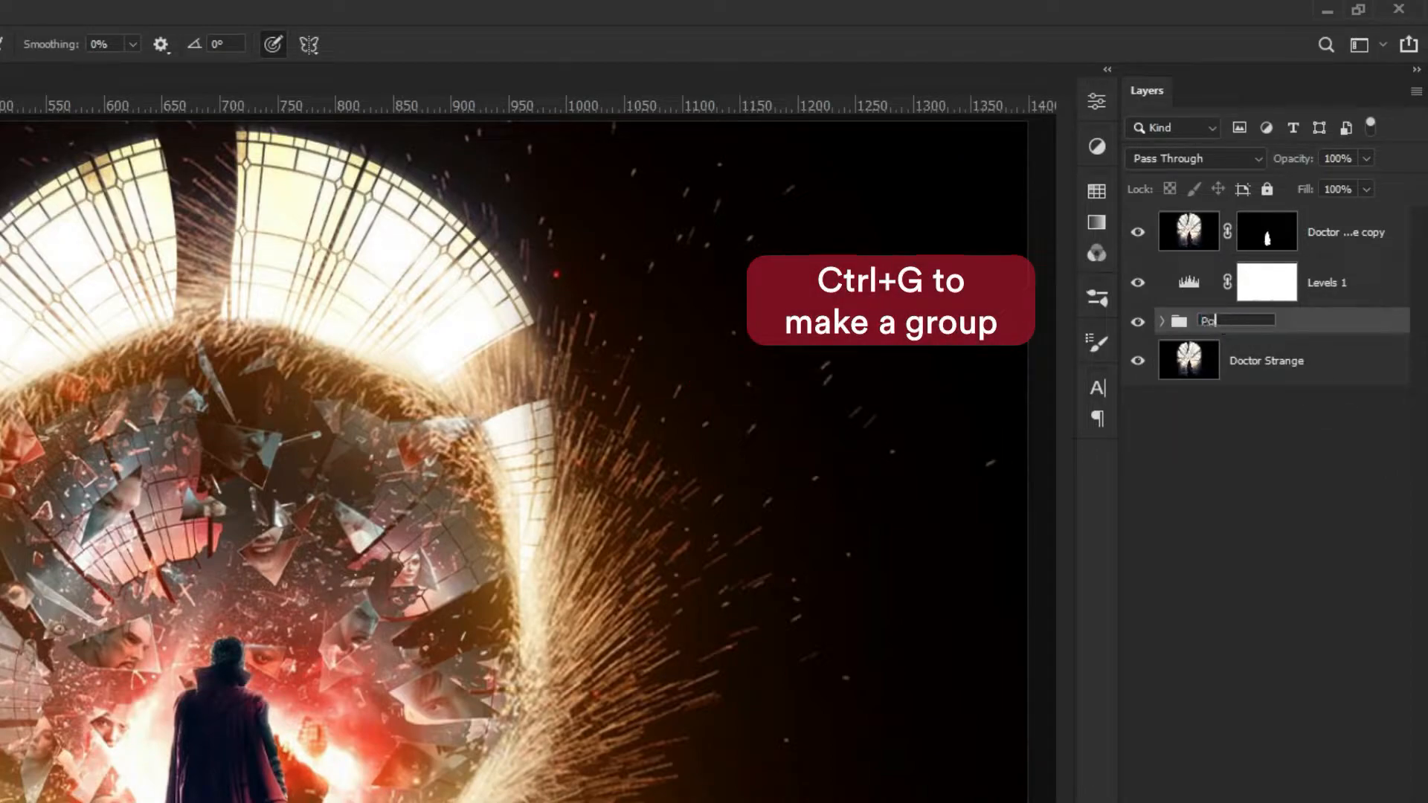
text(rtal)
key(Return)
- Add a Brightness/Contrast adjustment layer below the Doctor Strange copy layer with brightness 10 and contrast 27
click(1302, 790)
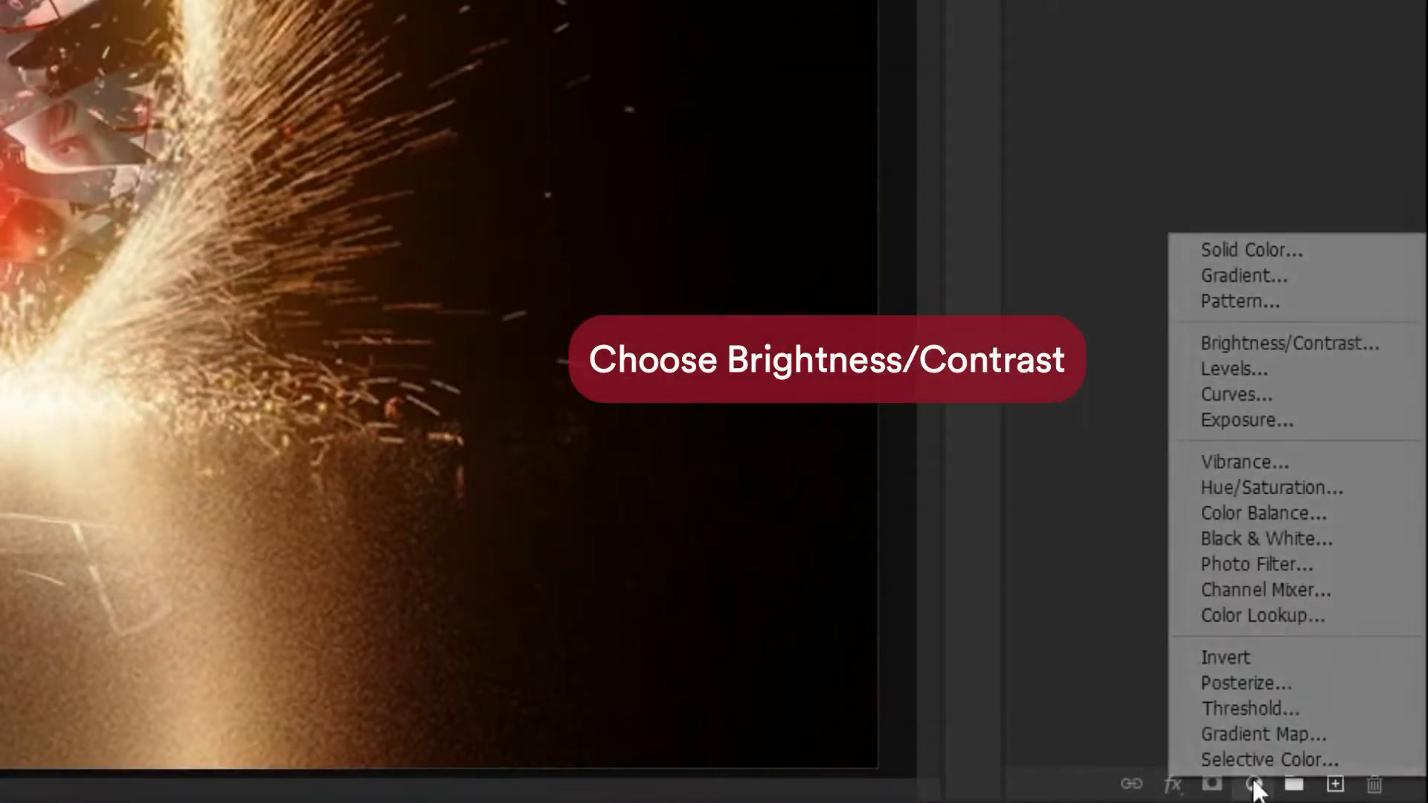
click(1333, 354)
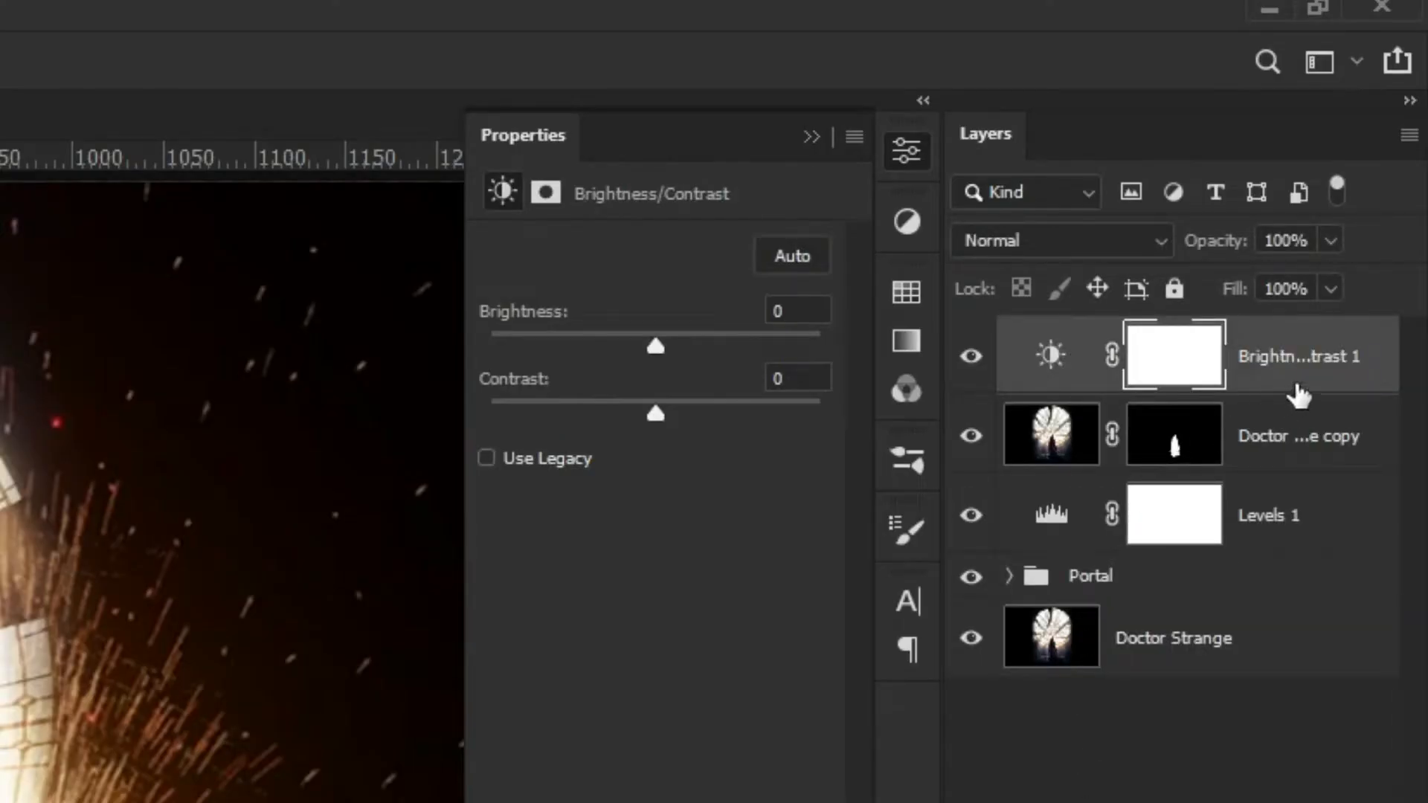
drag(1298, 395, 1290, 476)
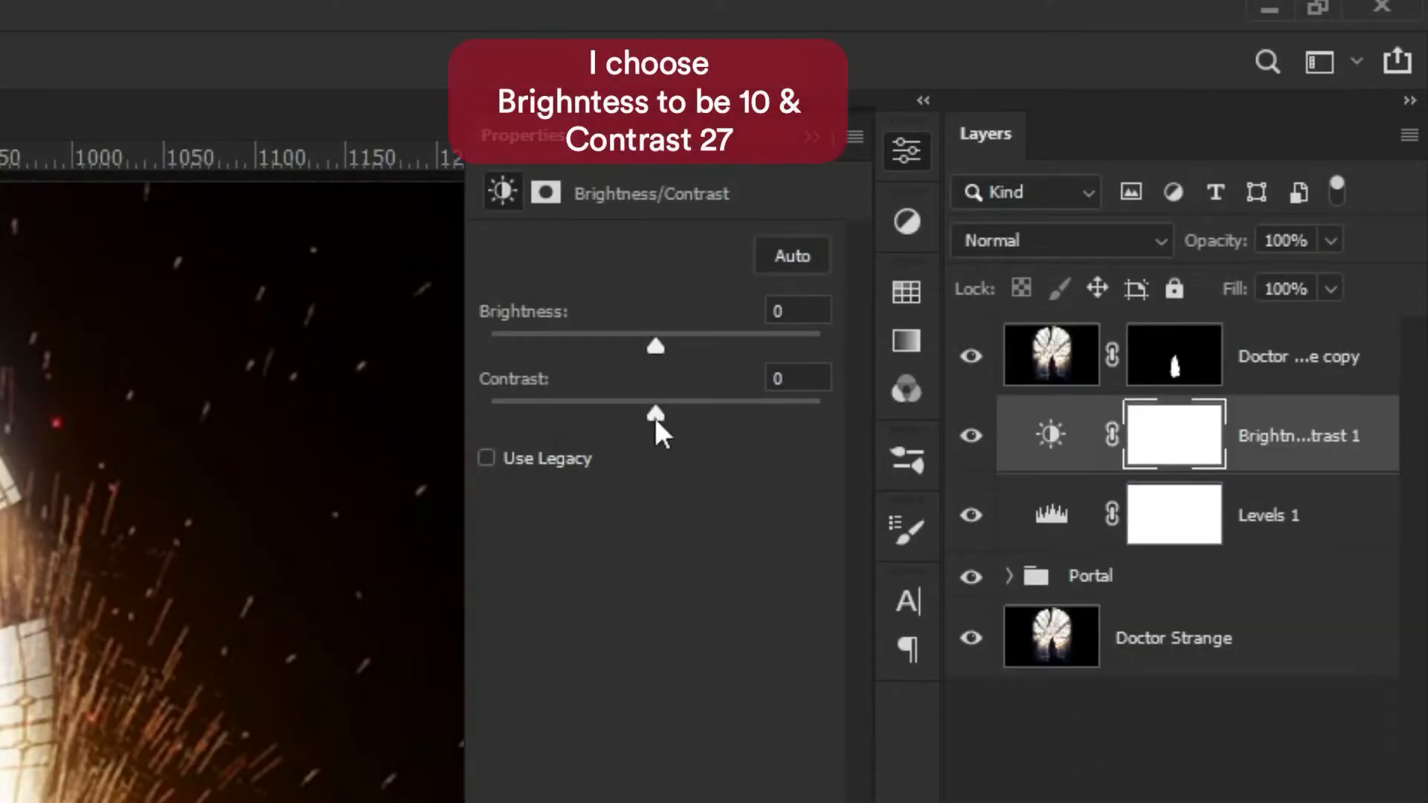
drag(656, 419, 701, 438)
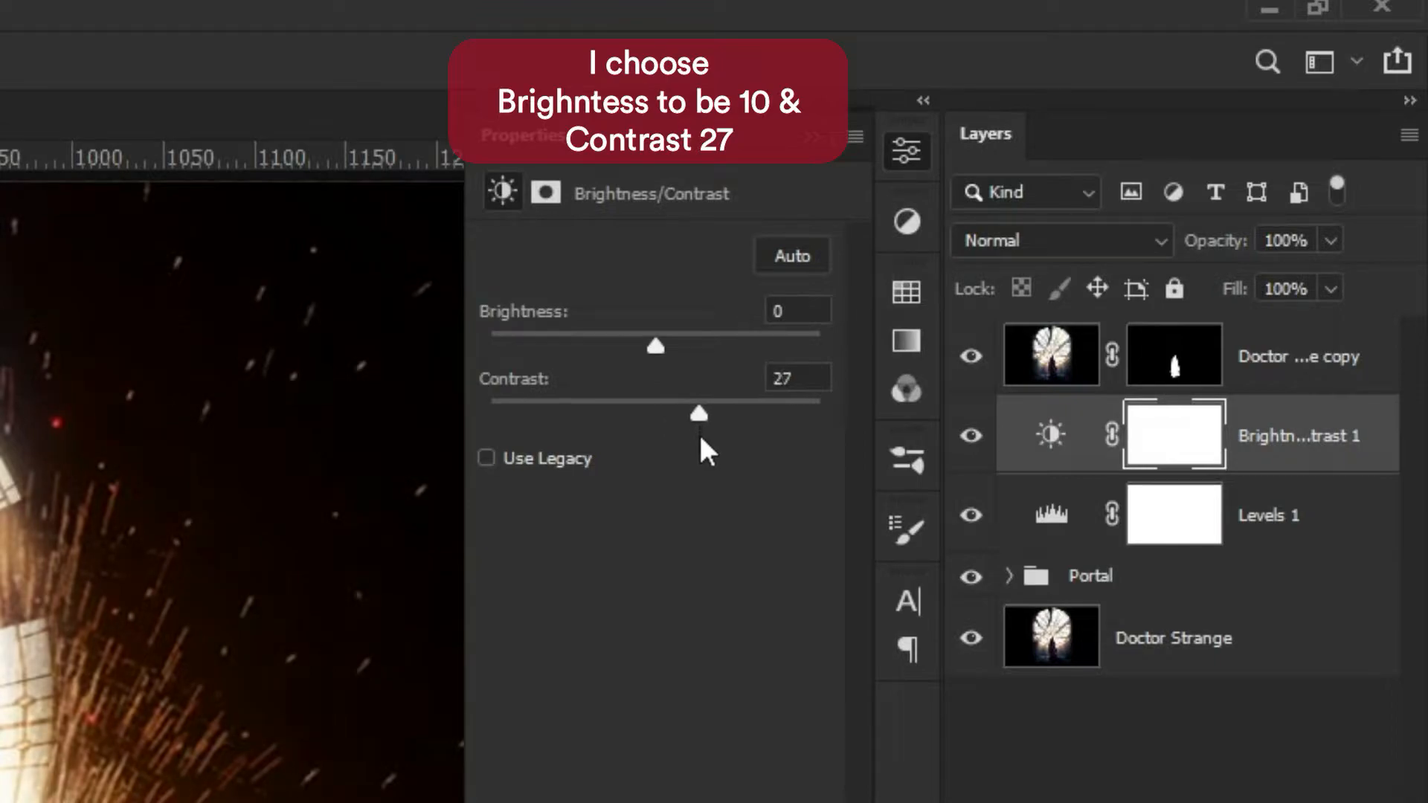
mouse_move(662, 349)
mouse_down()
mouse_move(620, 360)
mouse_move(666, 373)
mouse_move(674, 391)
mouse_move(666, 376)
mouse_up()
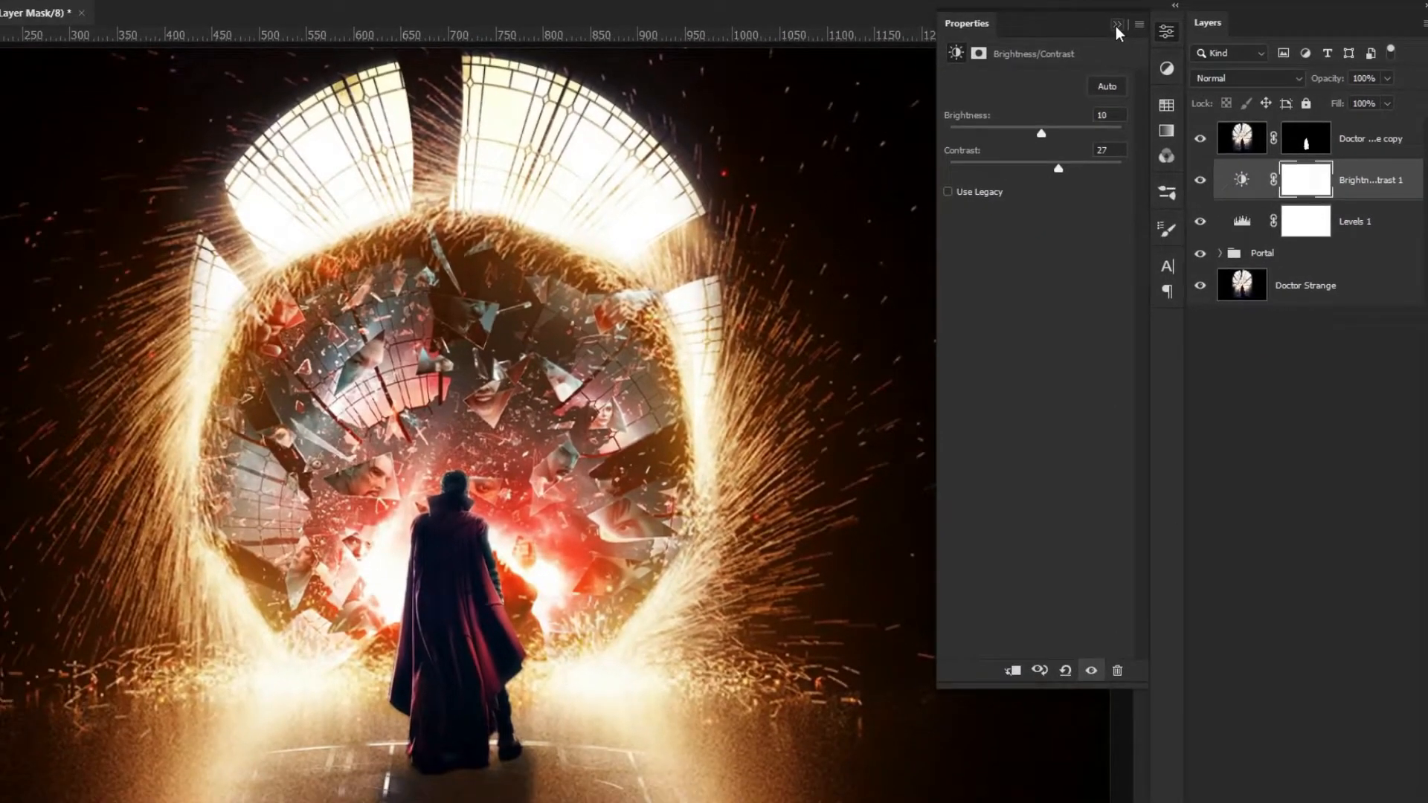
click(993, 69)
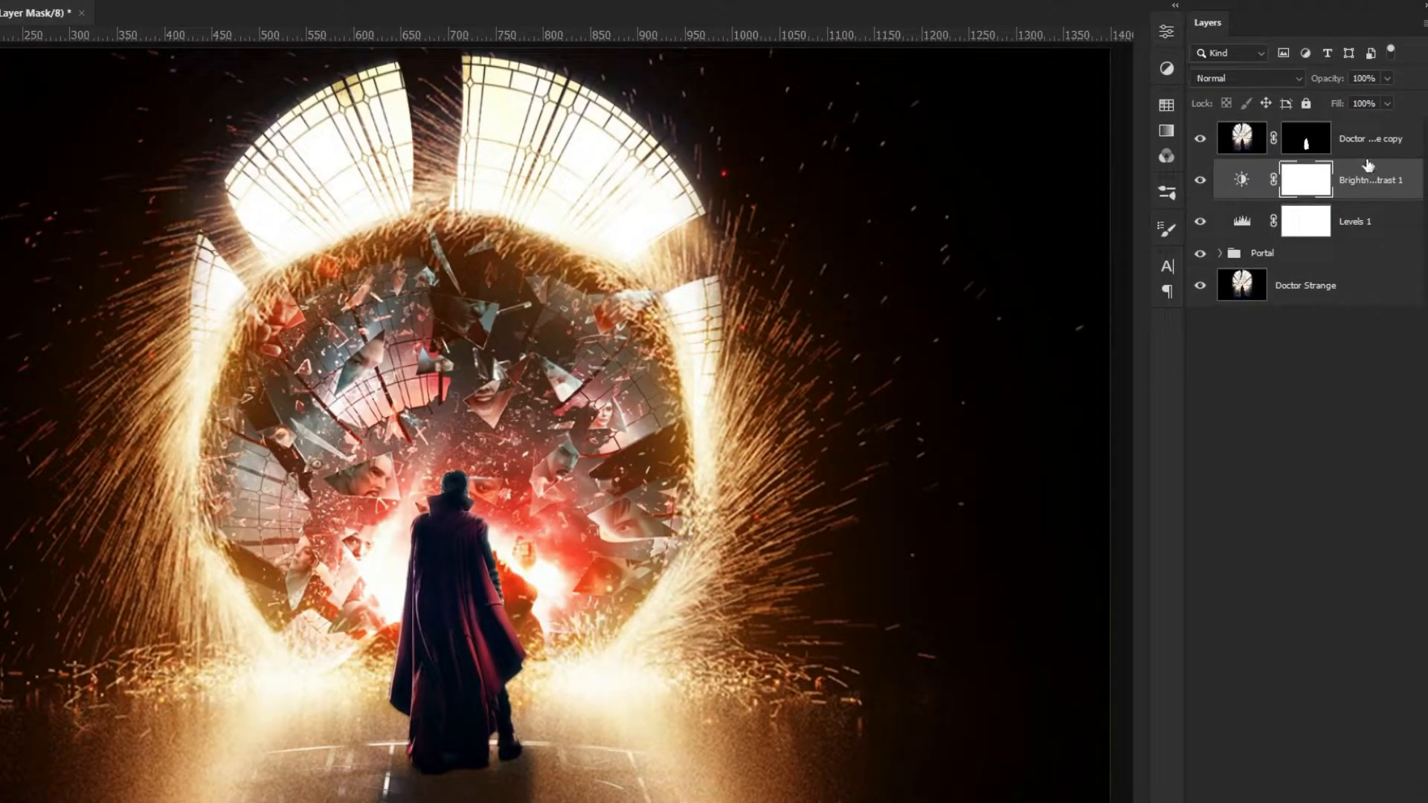
- Add a Hue/Saturation adjustment layer directly below the Doctor Strange copy layer with saturation +10
click(1365, 138)
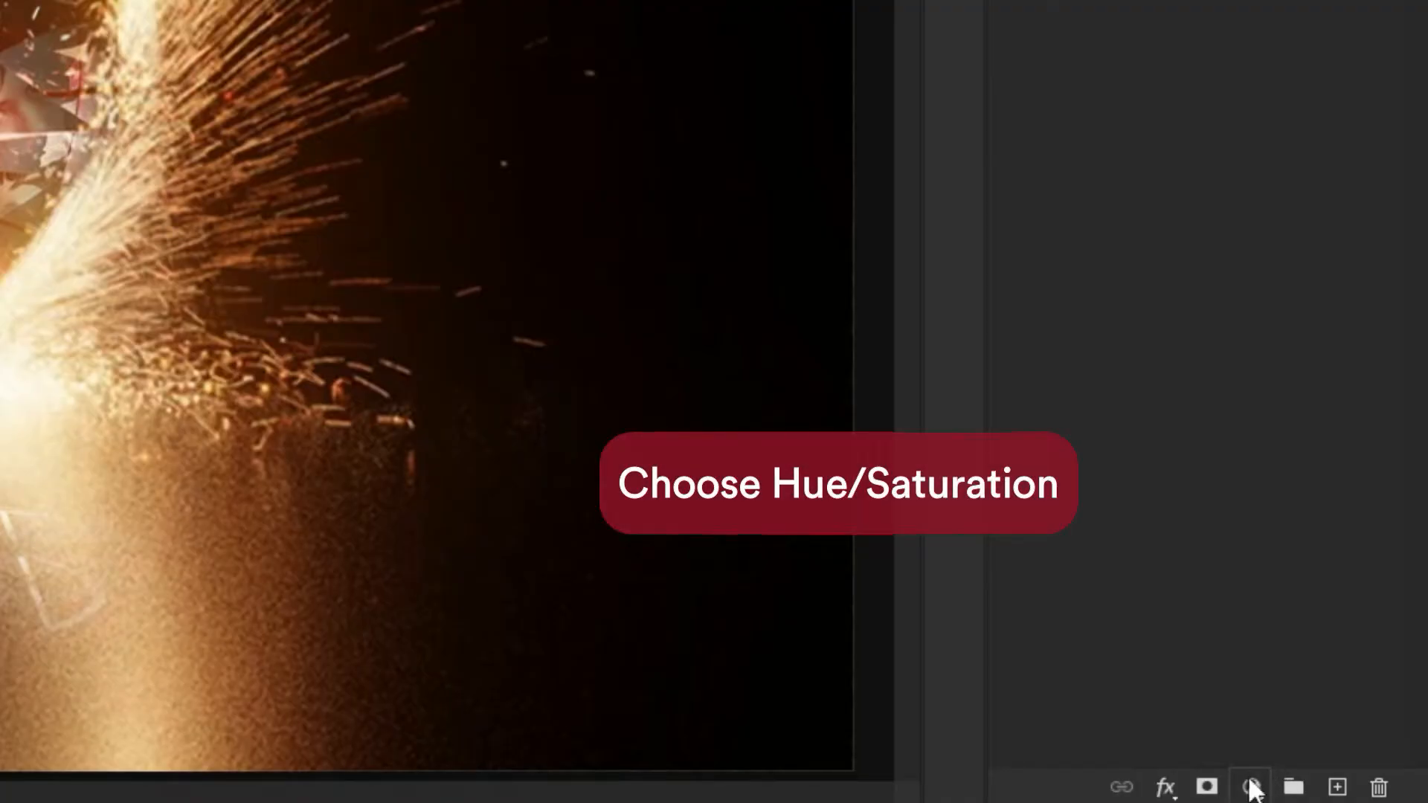
click(1249, 787)
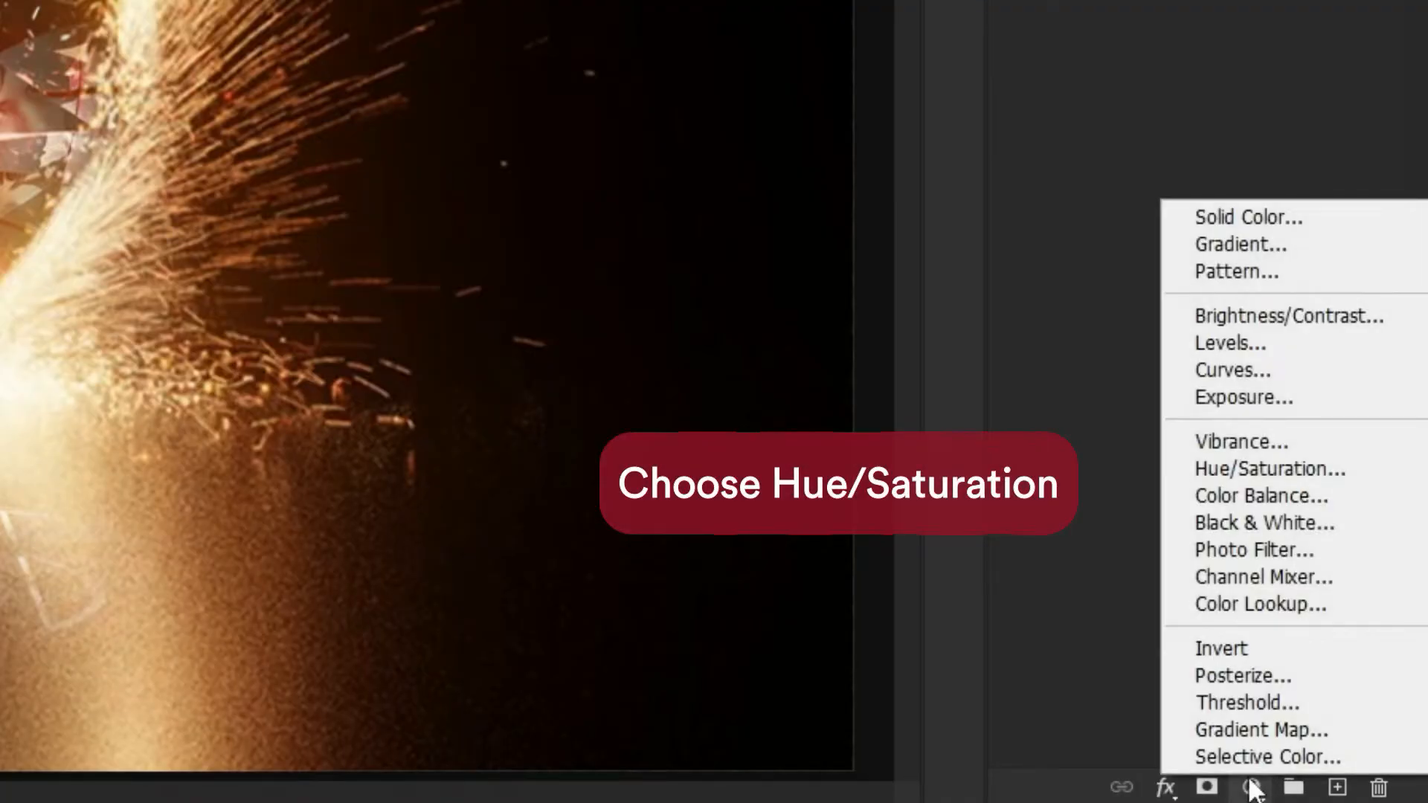
click(1265, 470)
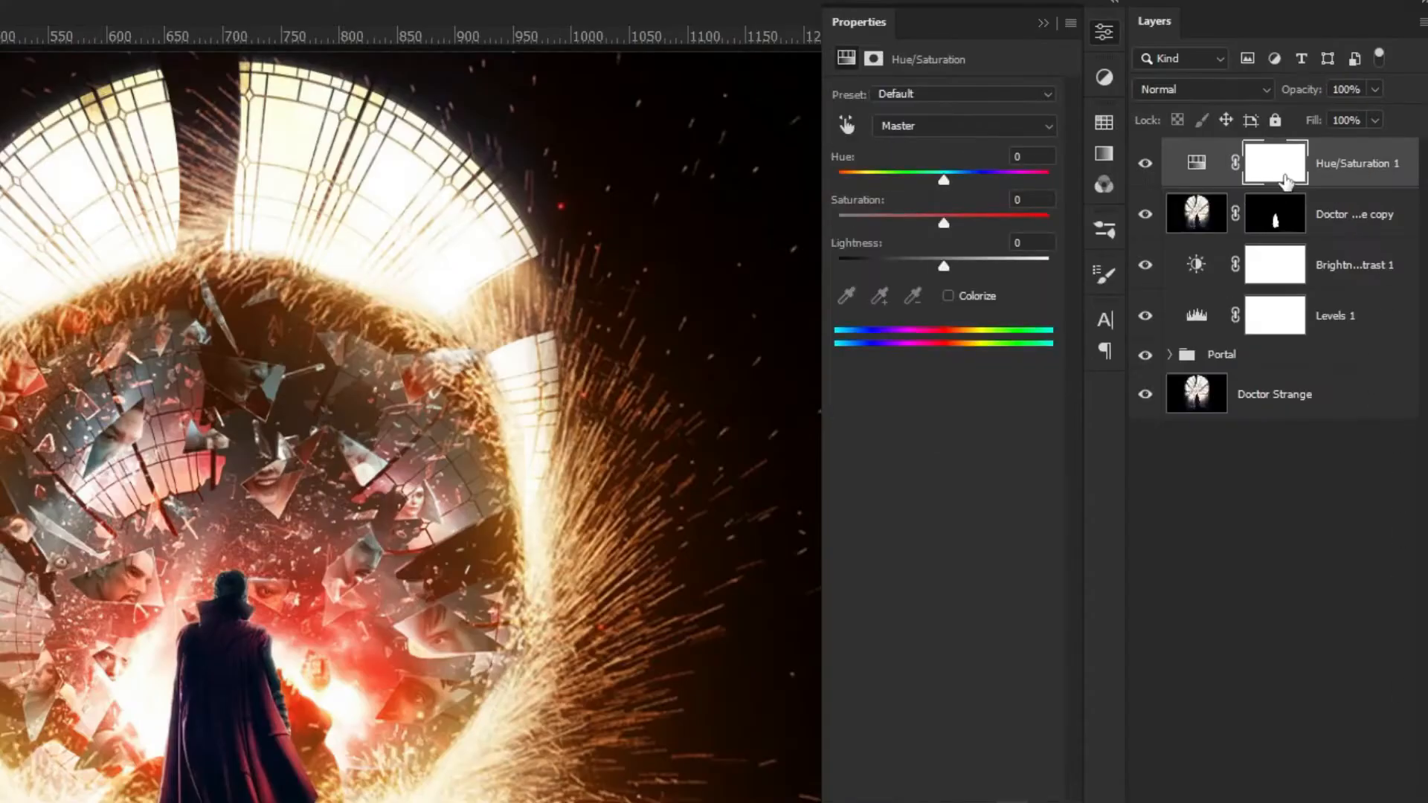
drag(1369, 213, 1201, 226)
drag(943, 222, 945, 231)
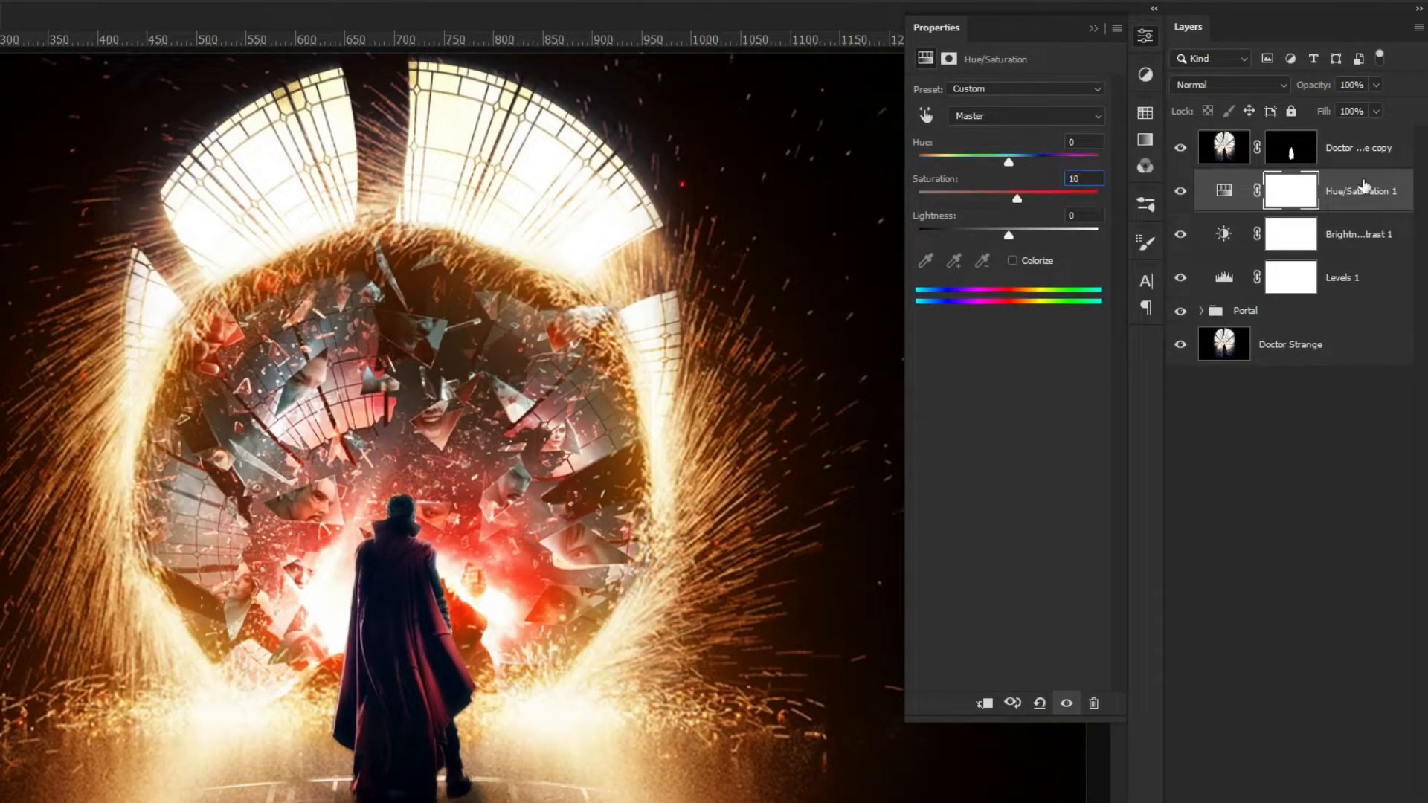
click(1363, 203)
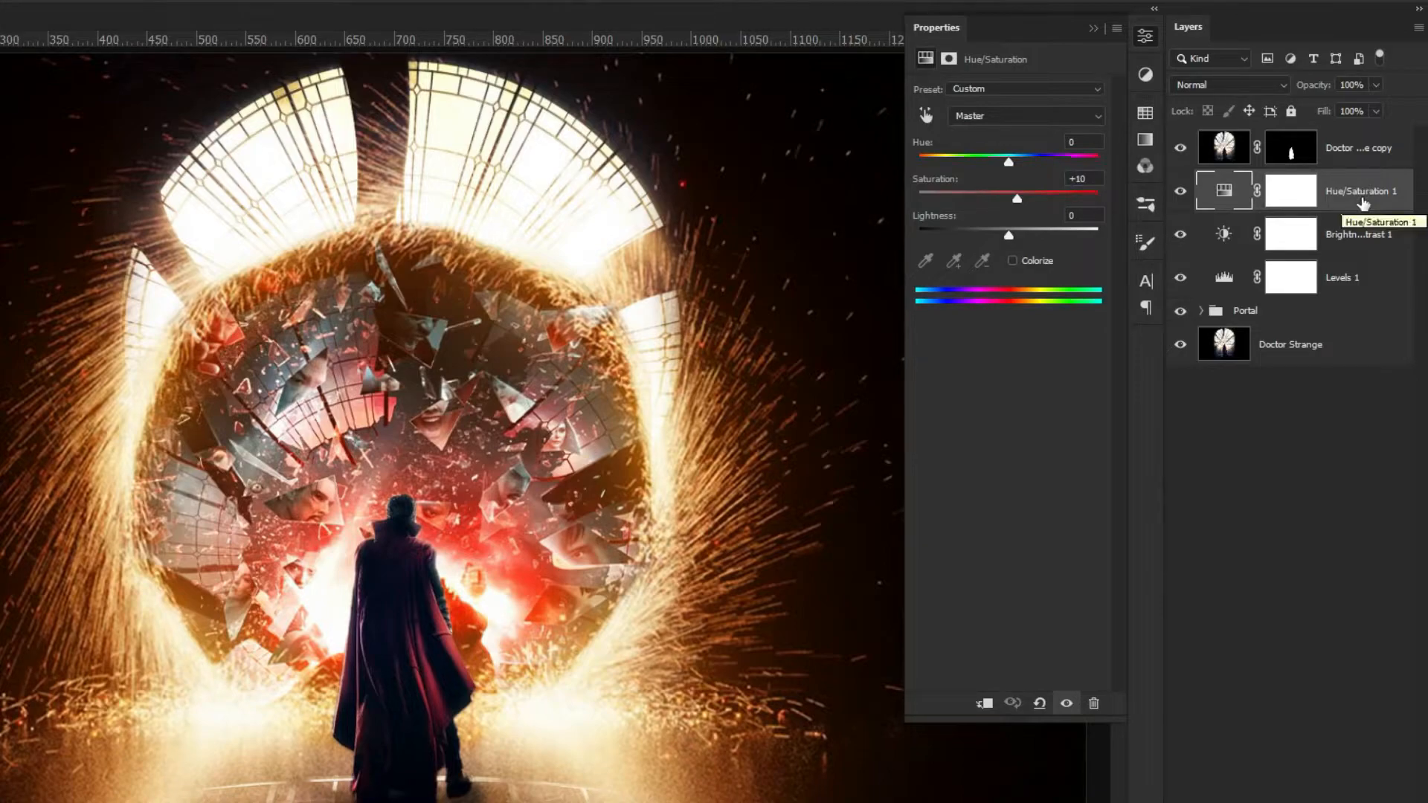
- Add a Photo Filter adjustment layer above the Doctor Strange copy layer and replace its mask with a copy of that layer's figure mask
click(1376, 139)
click(1240, 790)
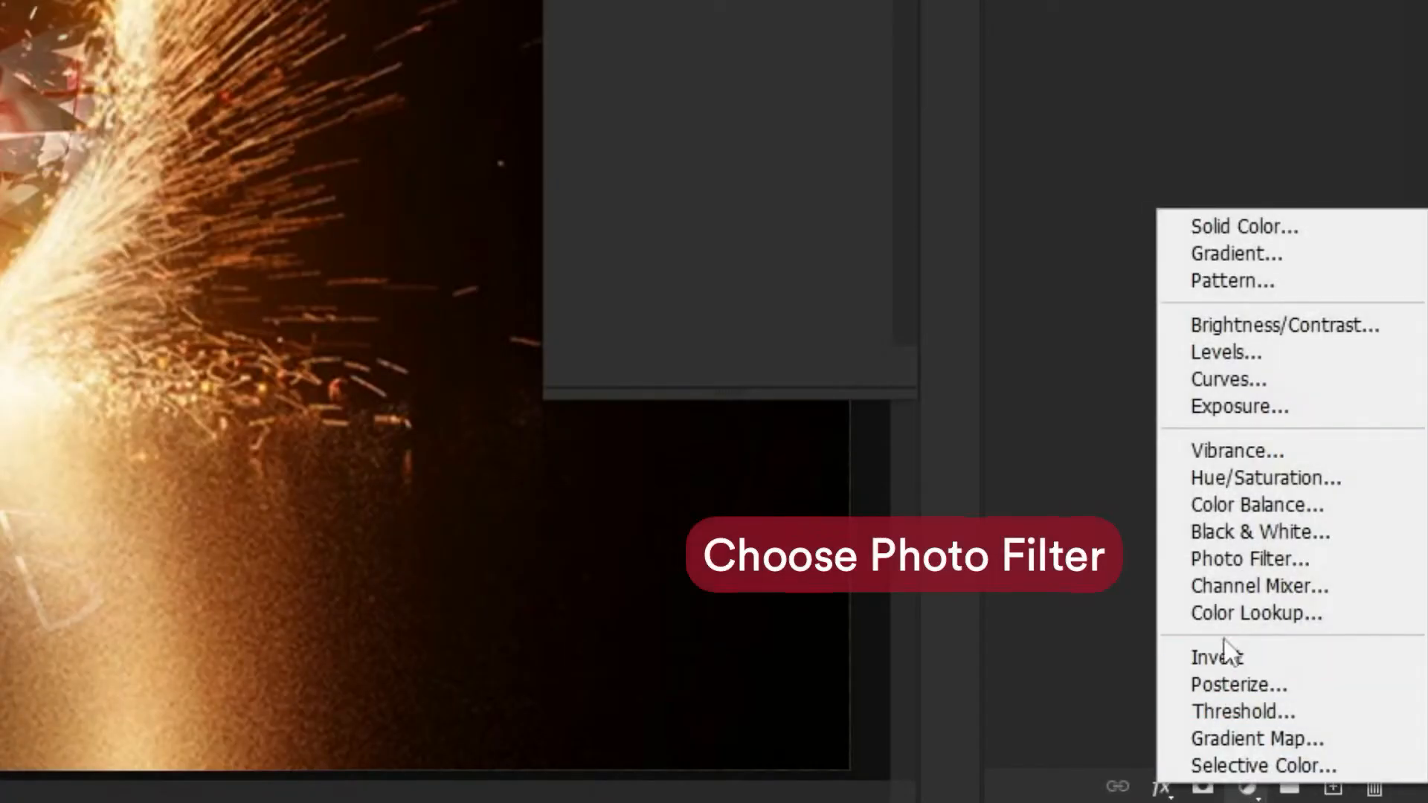
click(1242, 569)
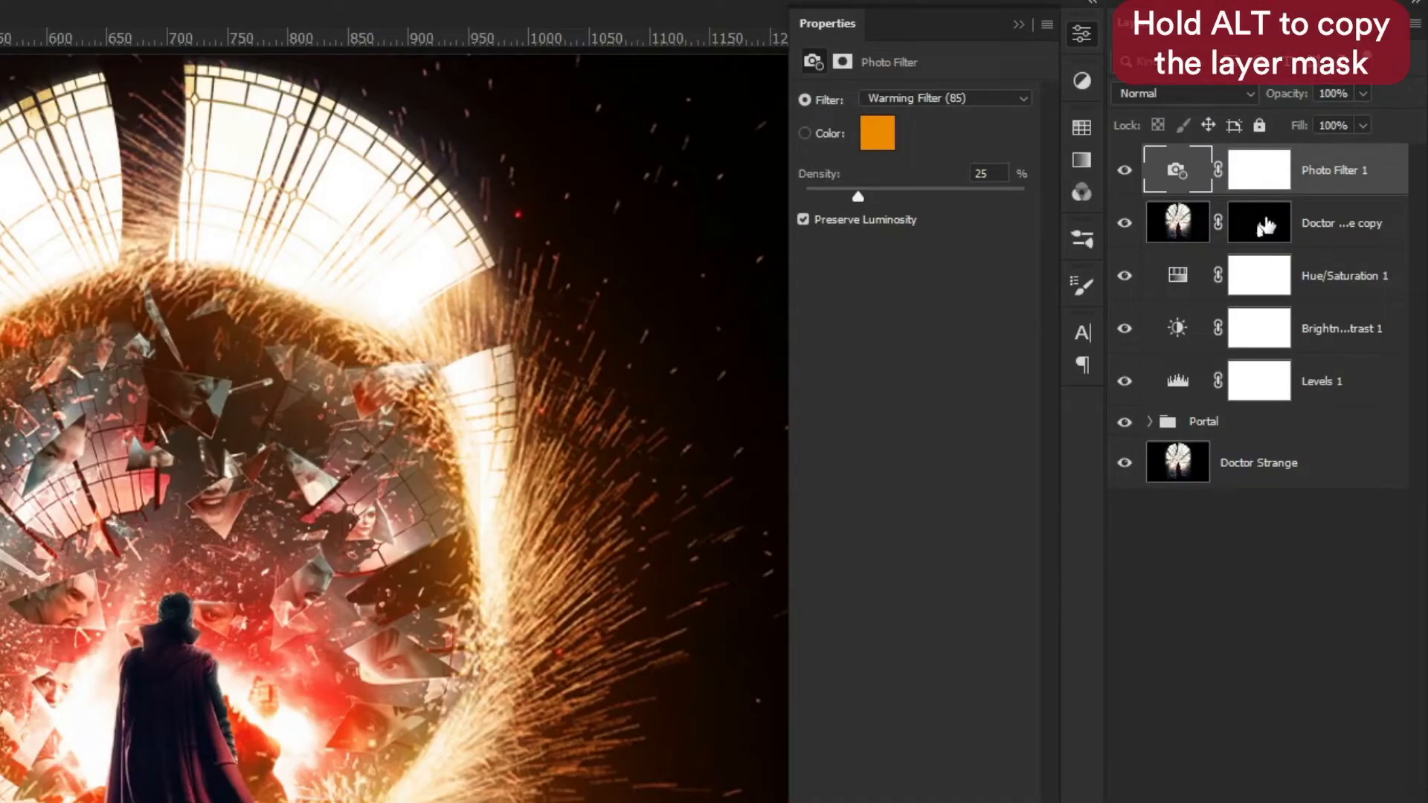
click(1264, 224)
drag(1263, 227, 1261, 172)
click(1211, 326)
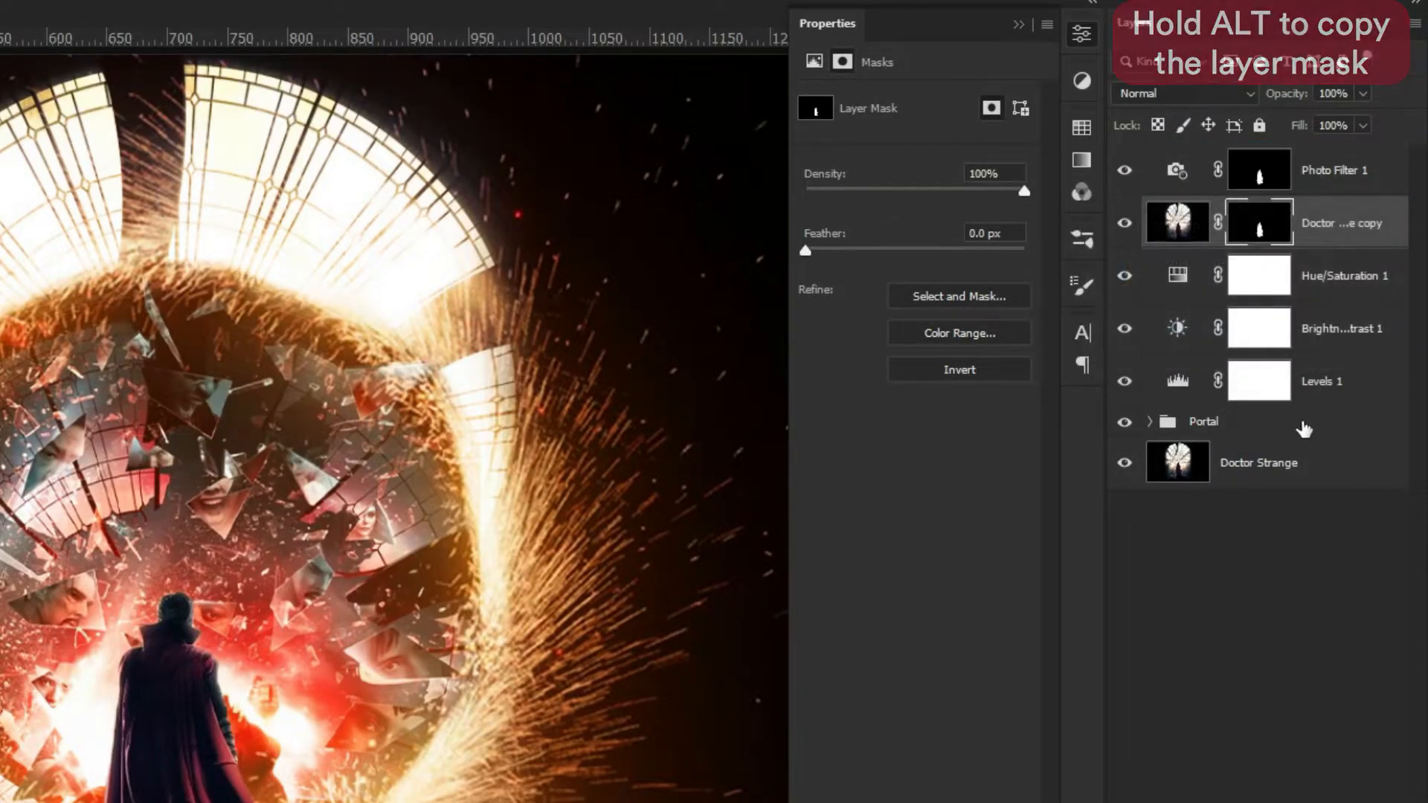
- Set the Photo Filter's color to red f9260a and raise its density to 79%
click(1188, 172)
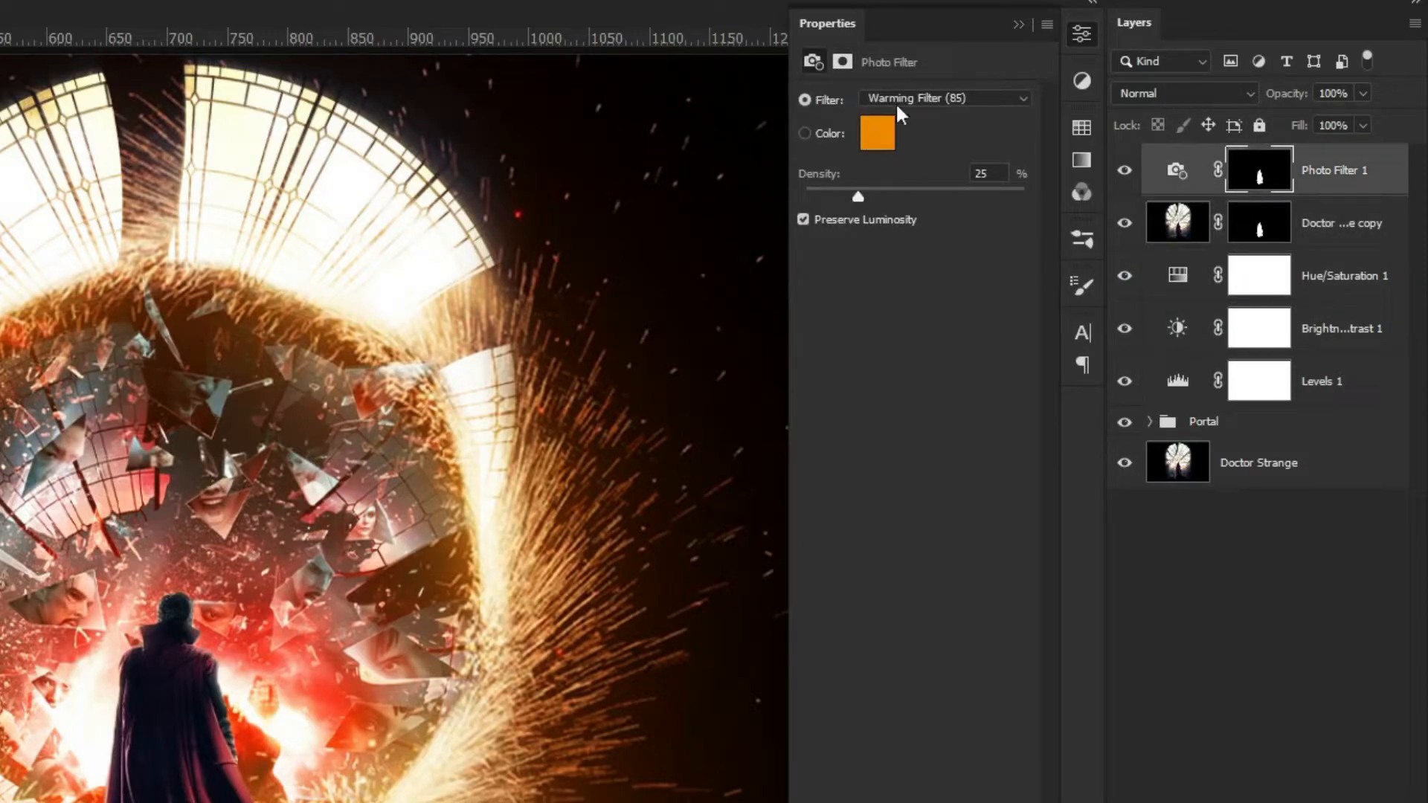
click(889, 123)
drag(929, 380, 930, 496)
click(885, 218)
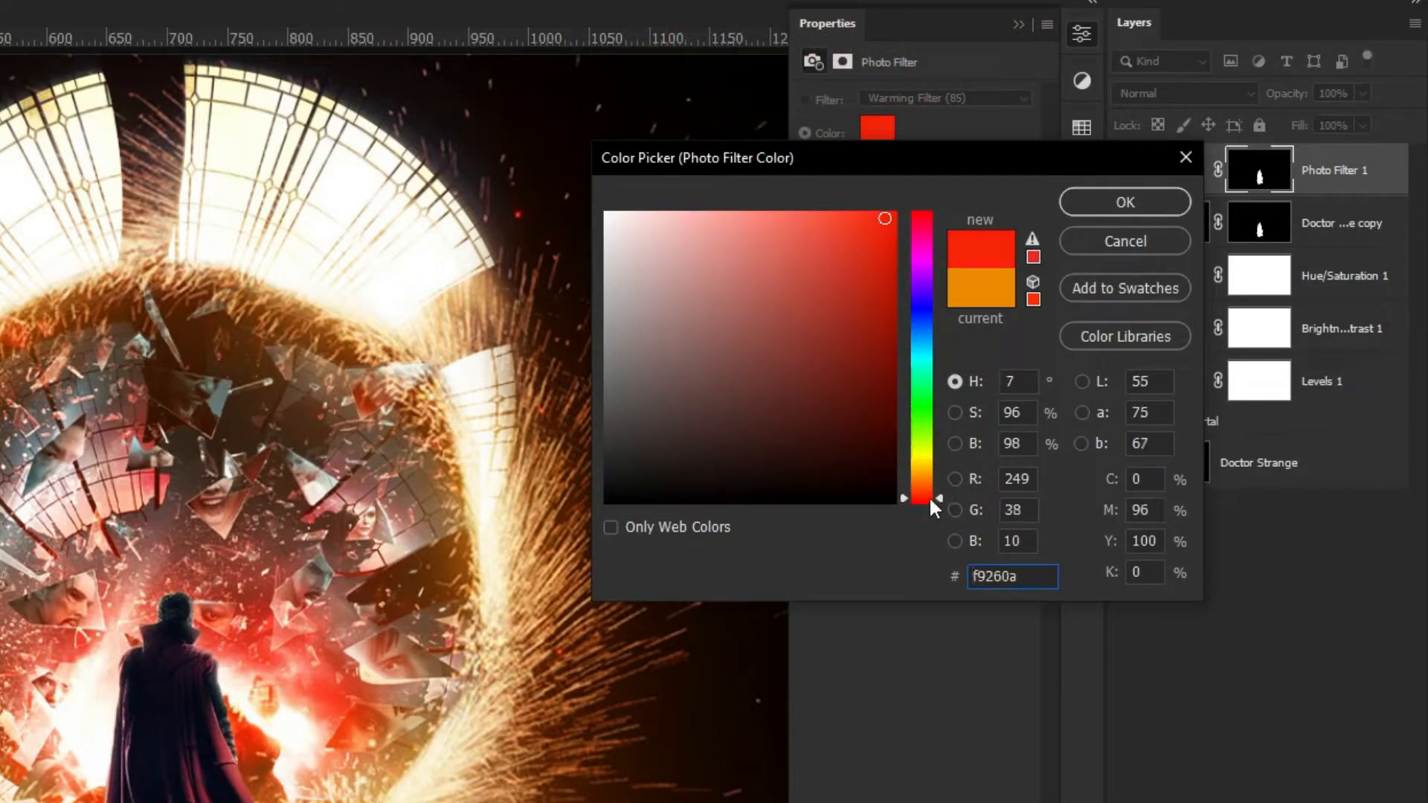
click(1109, 208)
drag(943, 196, 1054, 176)
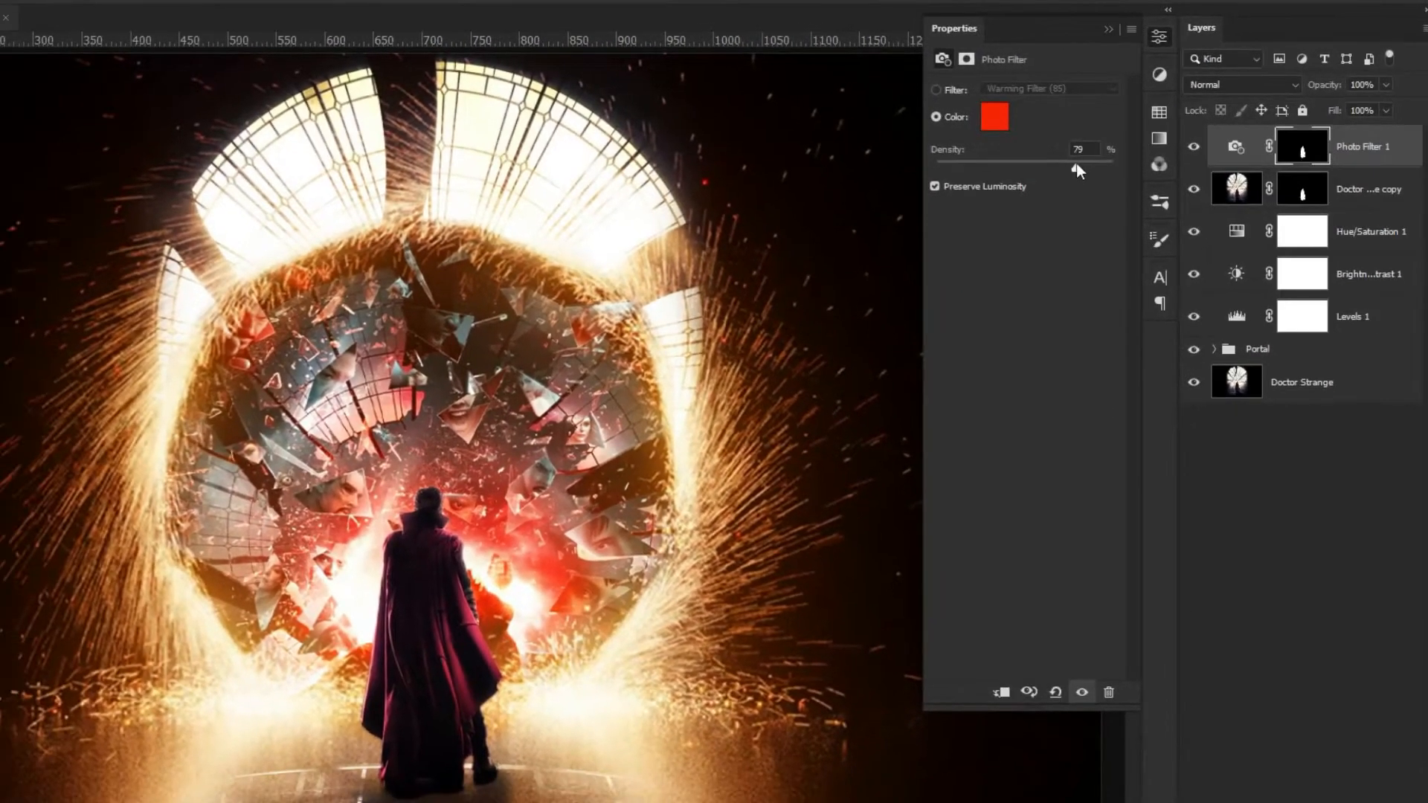
- Target the Photo Filter 1 layer mask and set the brush opacity and flow to 50%
click(1316, 148)
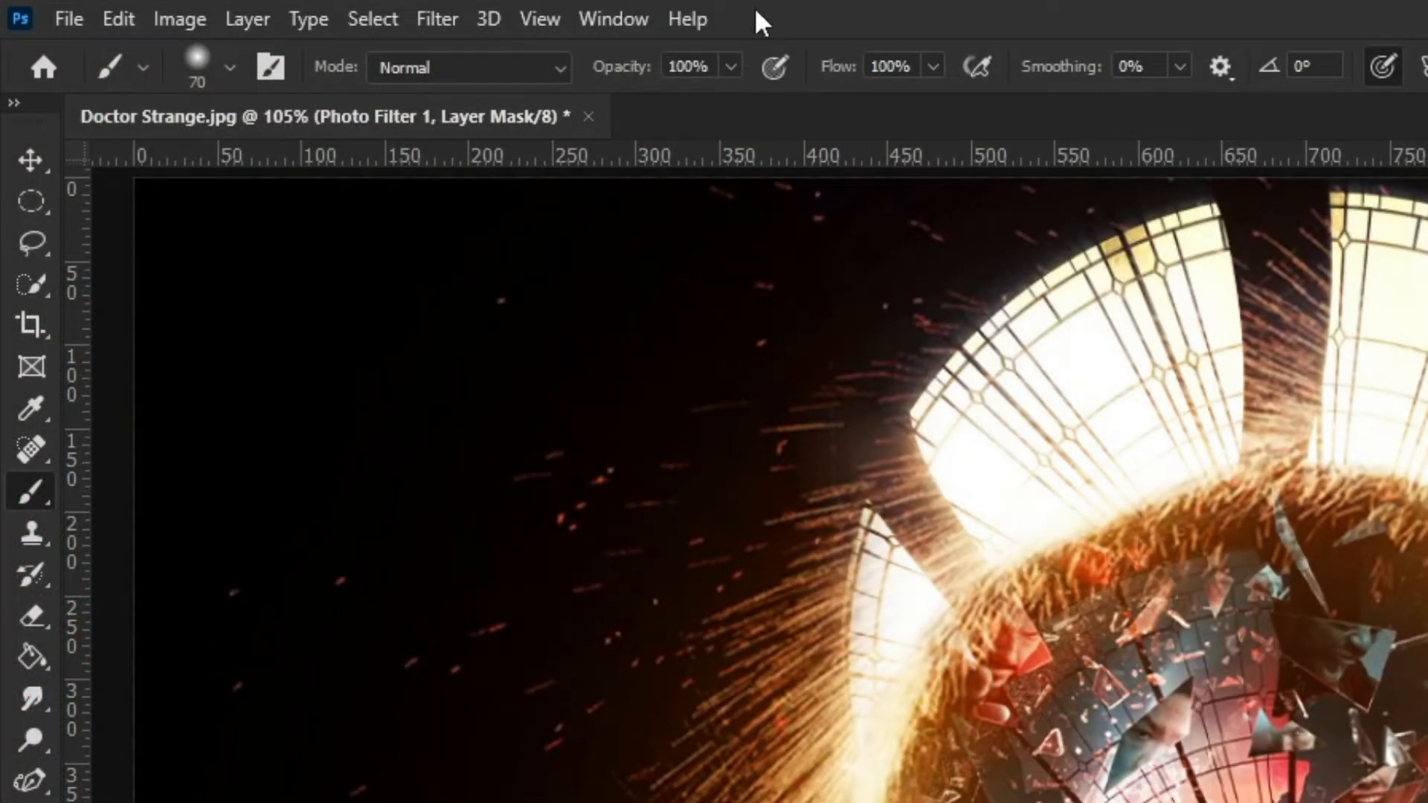
click(739, 73)
click(656, 103)
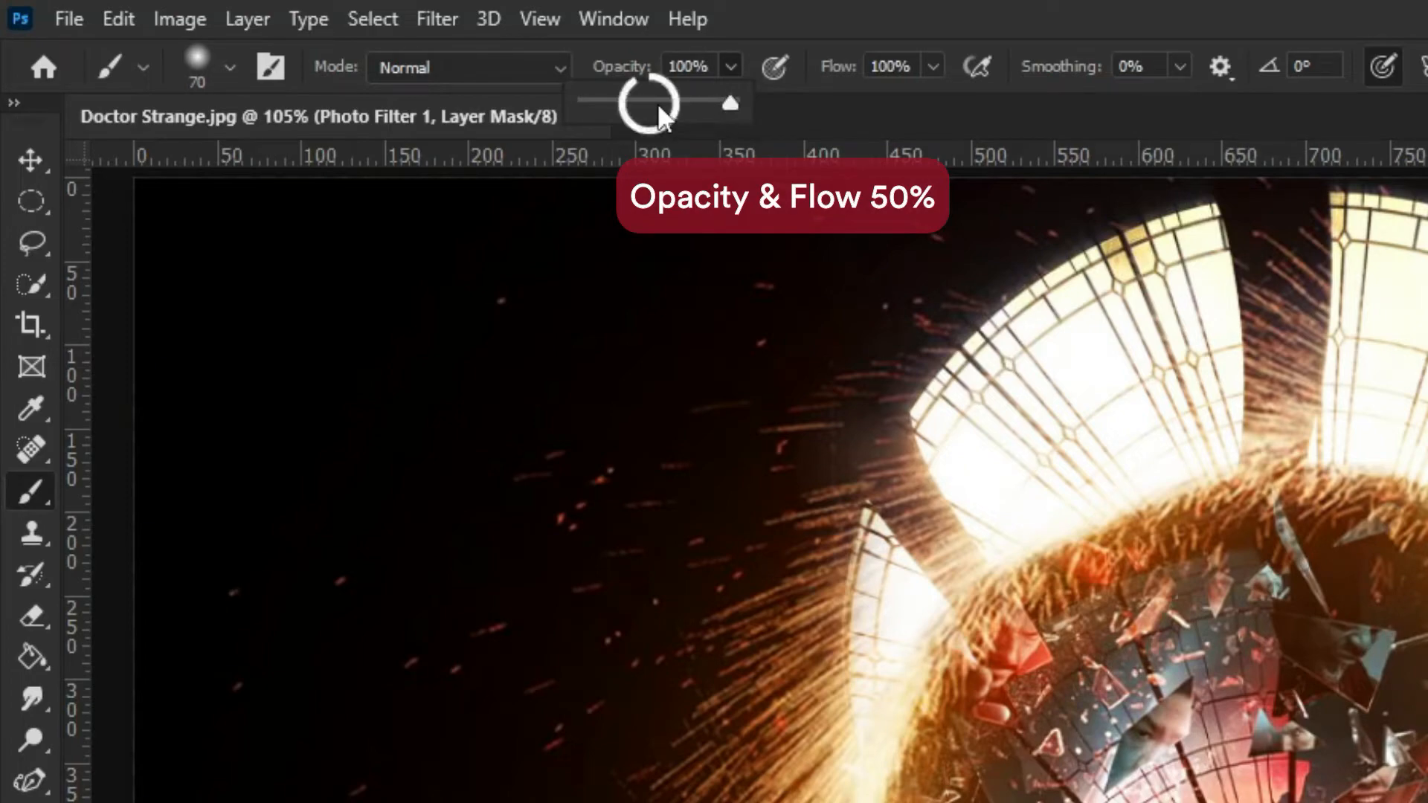
click(933, 66)
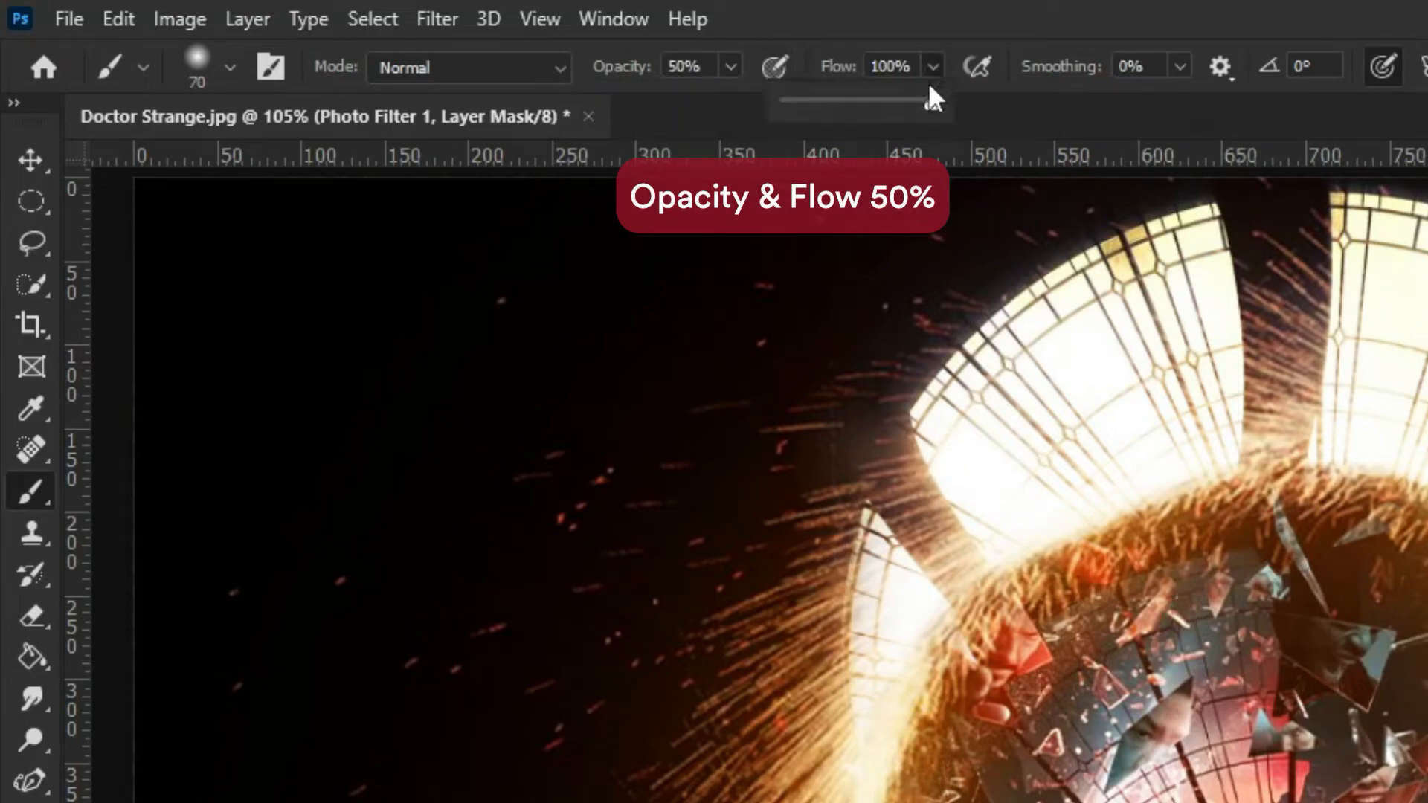
click(861, 102)
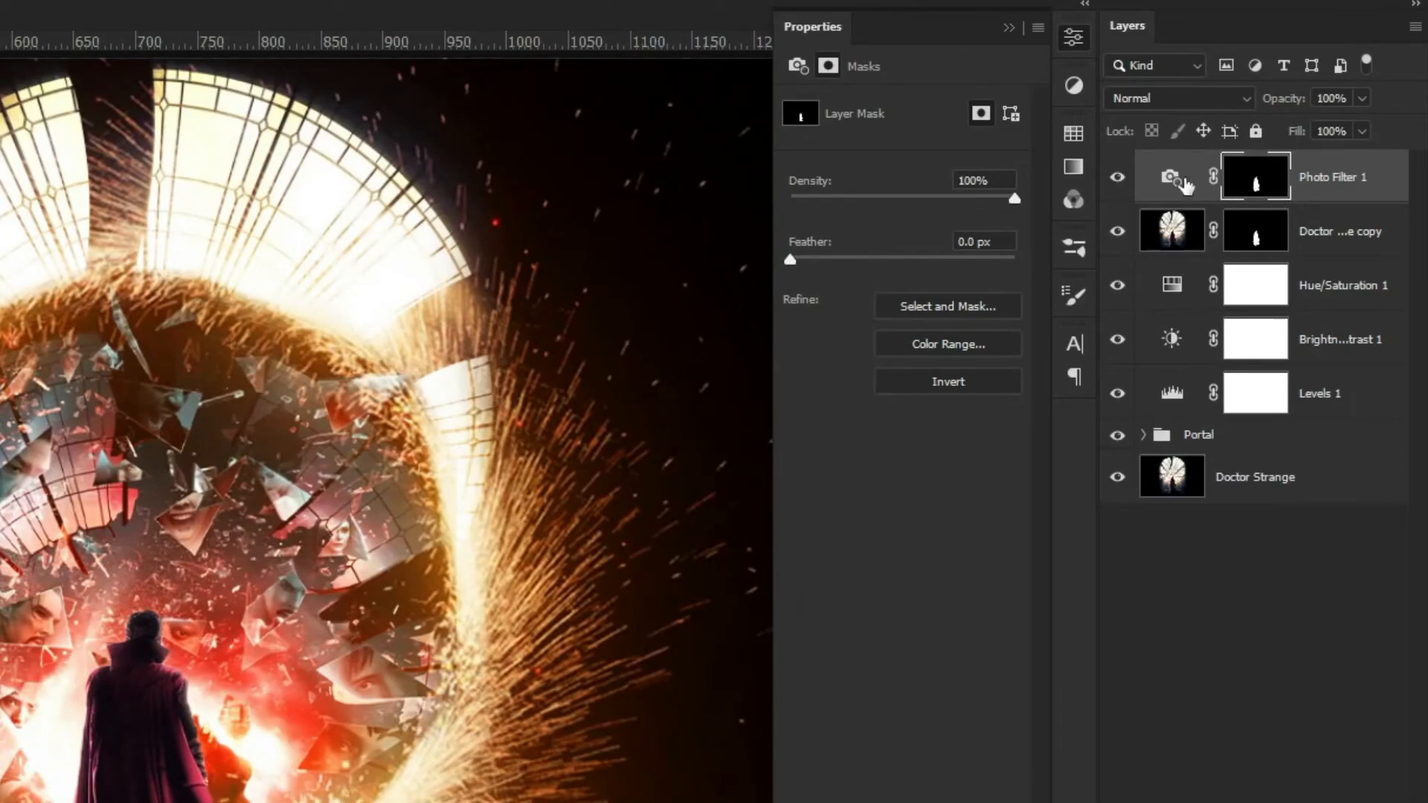
- Set the density of Photo Filter 1 to 95% and duplicate the adjustment layer
click(1182, 181)
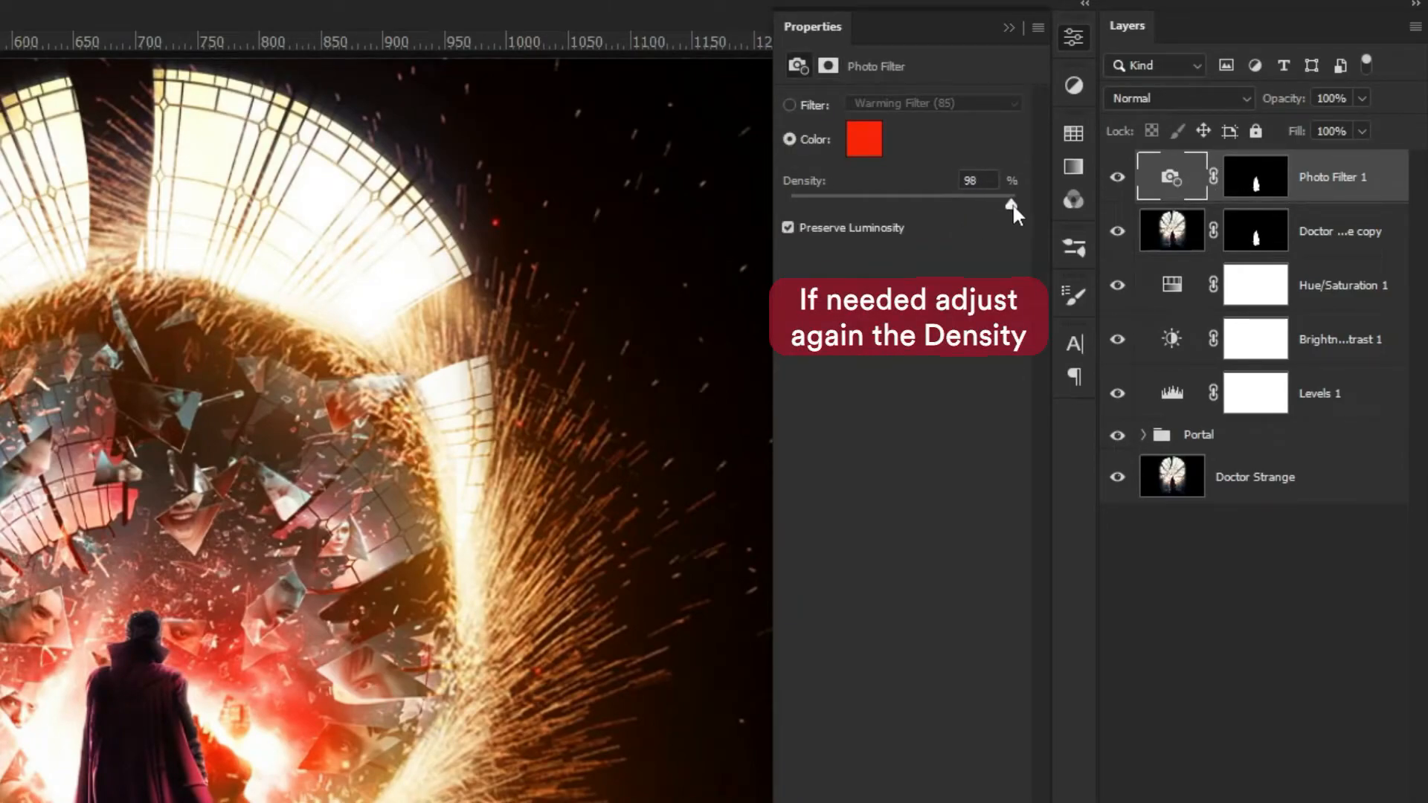
drag(1010, 208, 1004, 204)
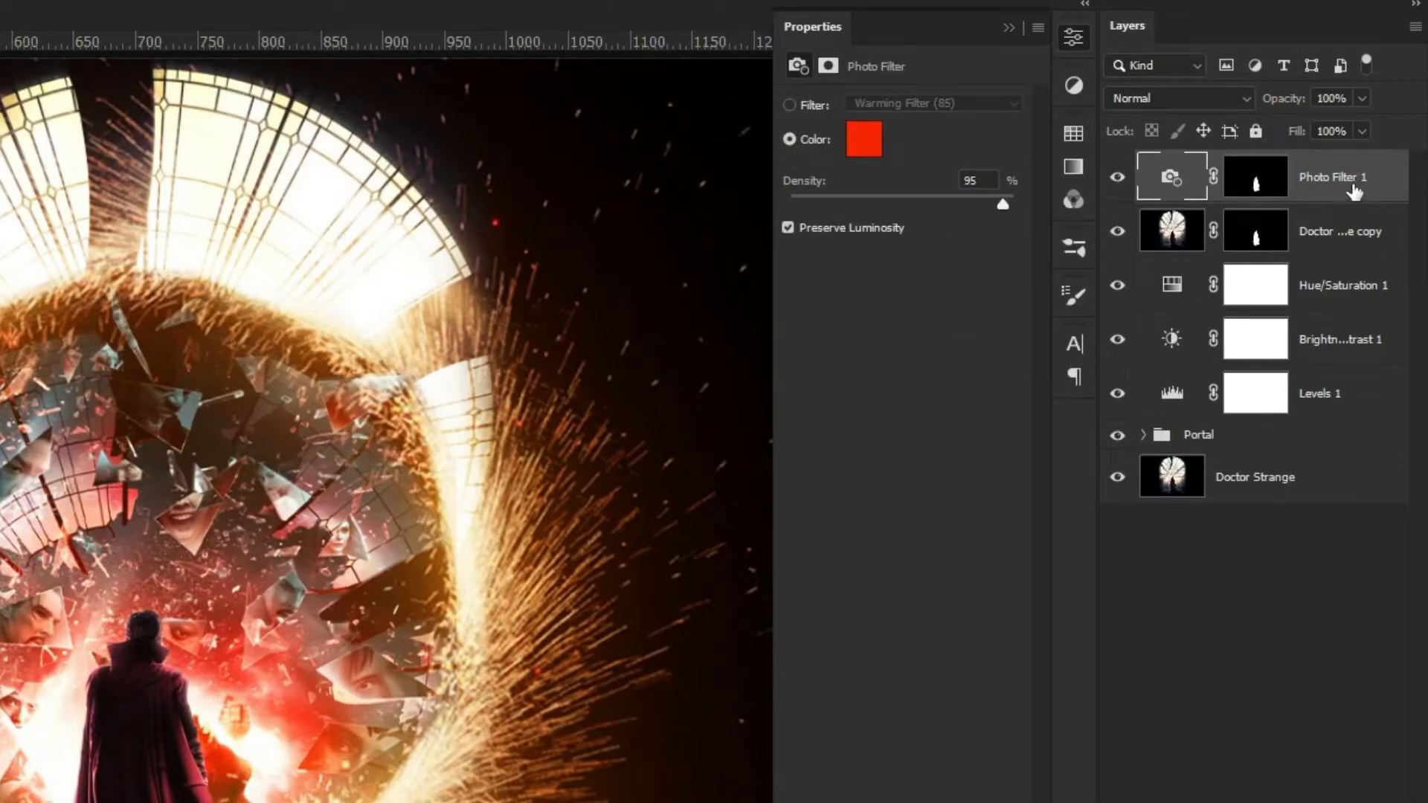
key(ctrl+j)
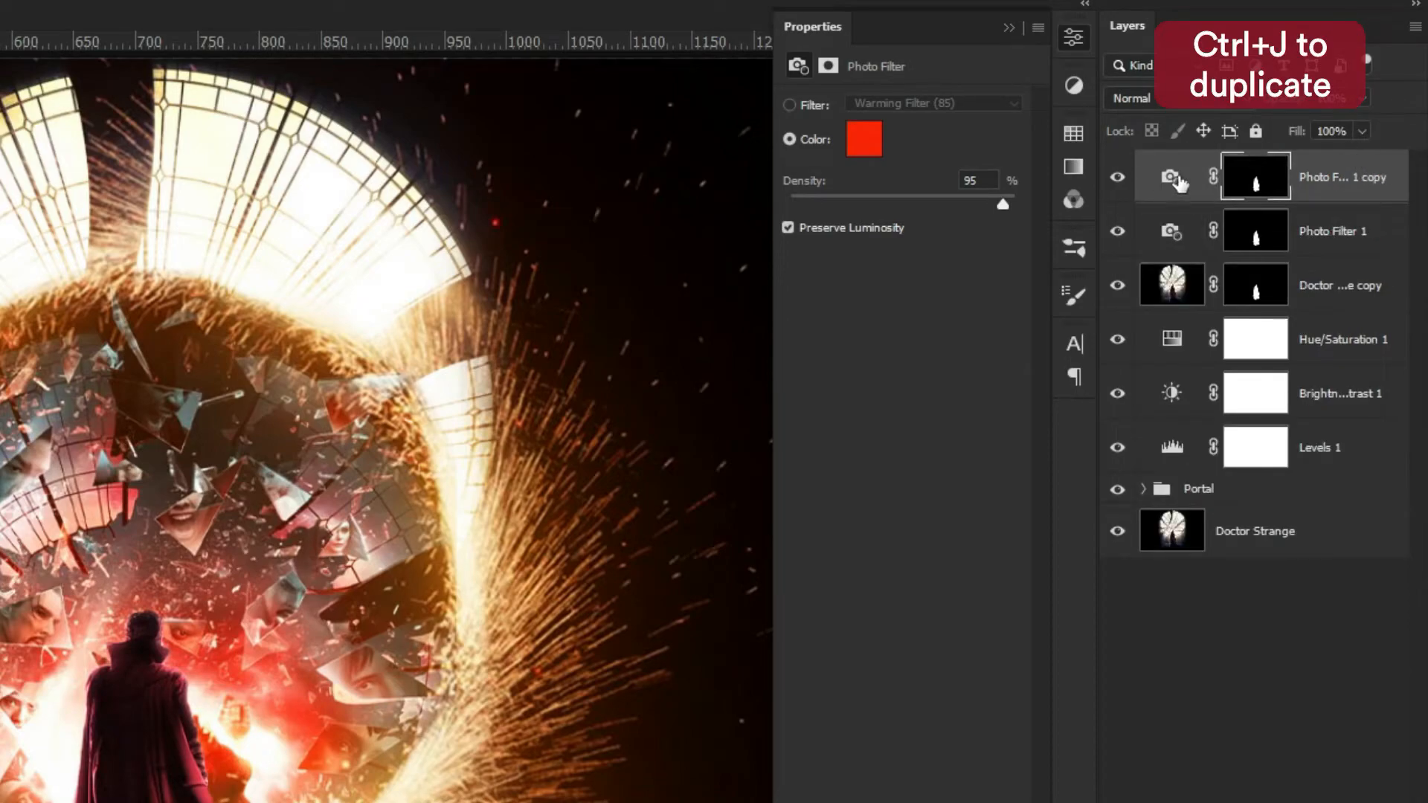
- Set the duplicated Photo Filter's color to yellow ffde00 and its density to 87%
click(863, 139)
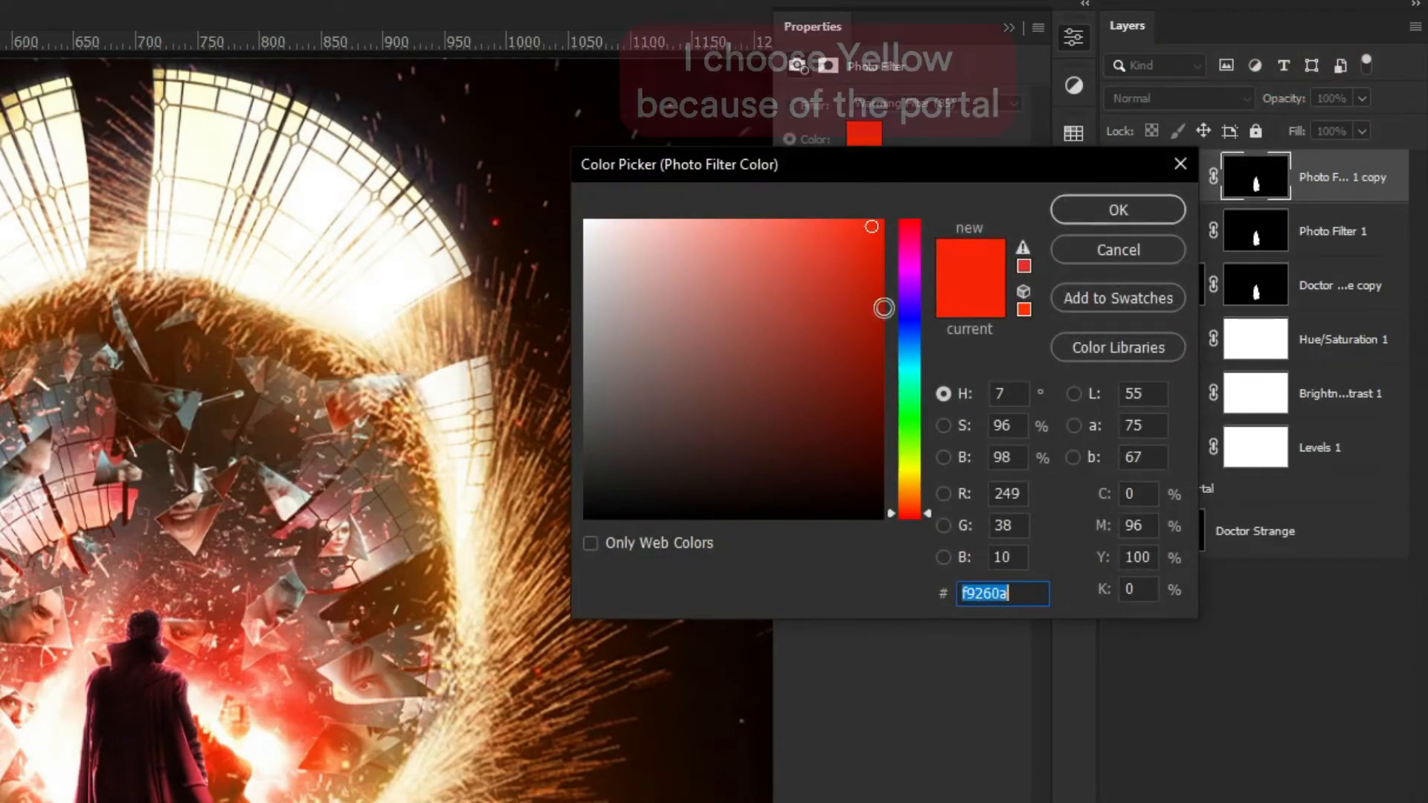
drag(920, 477, 925, 471)
drag(879, 221, 895, 213)
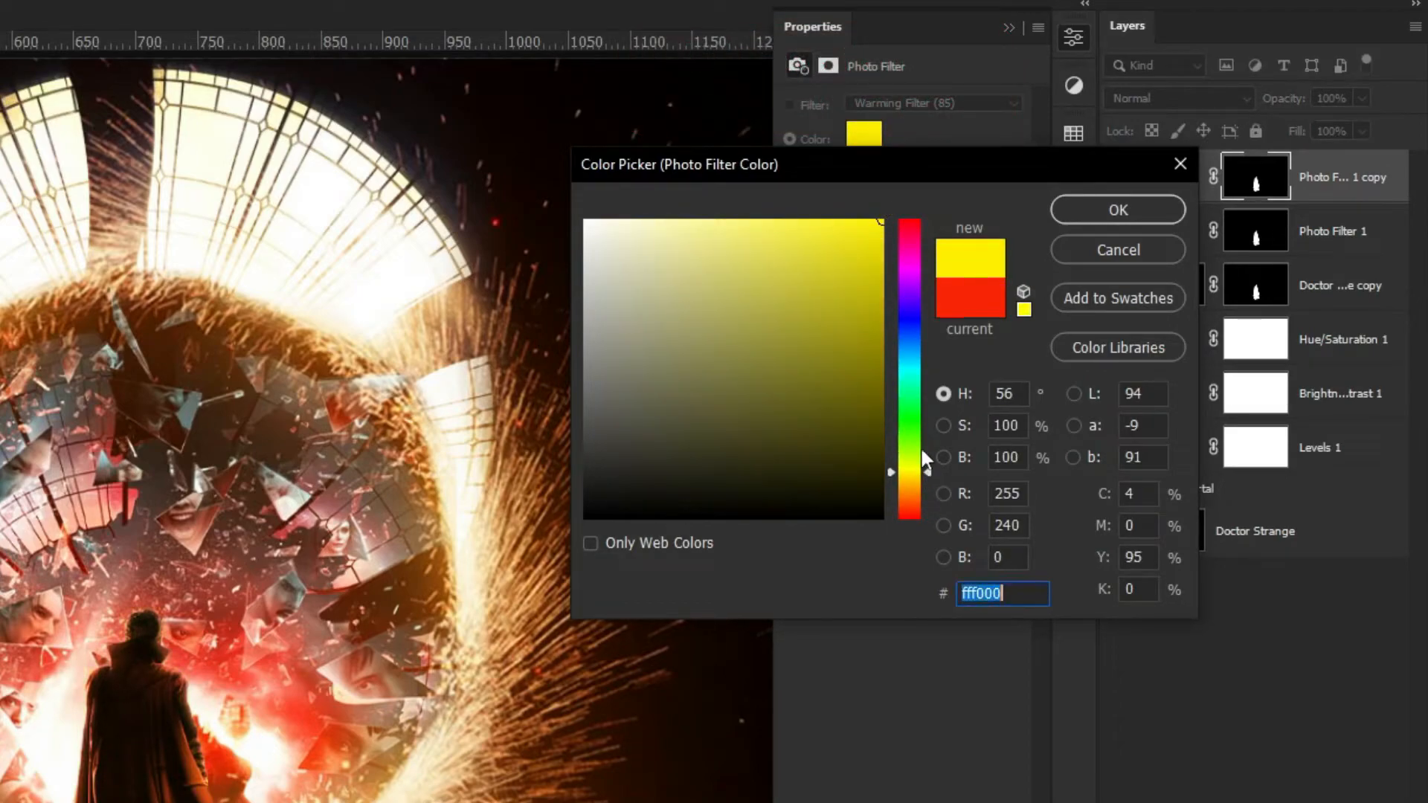
drag(930, 475, 925, 473)
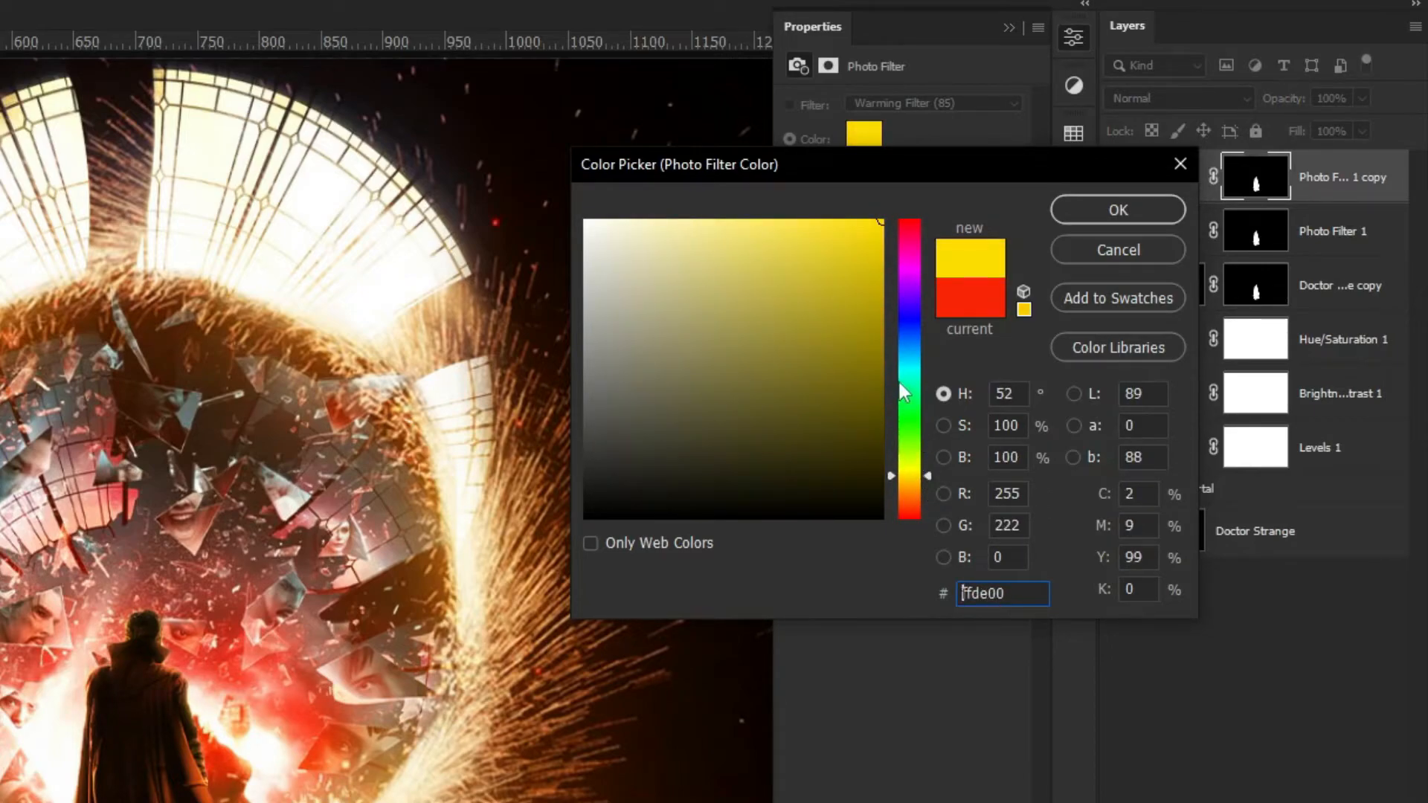
click(1140, 212)
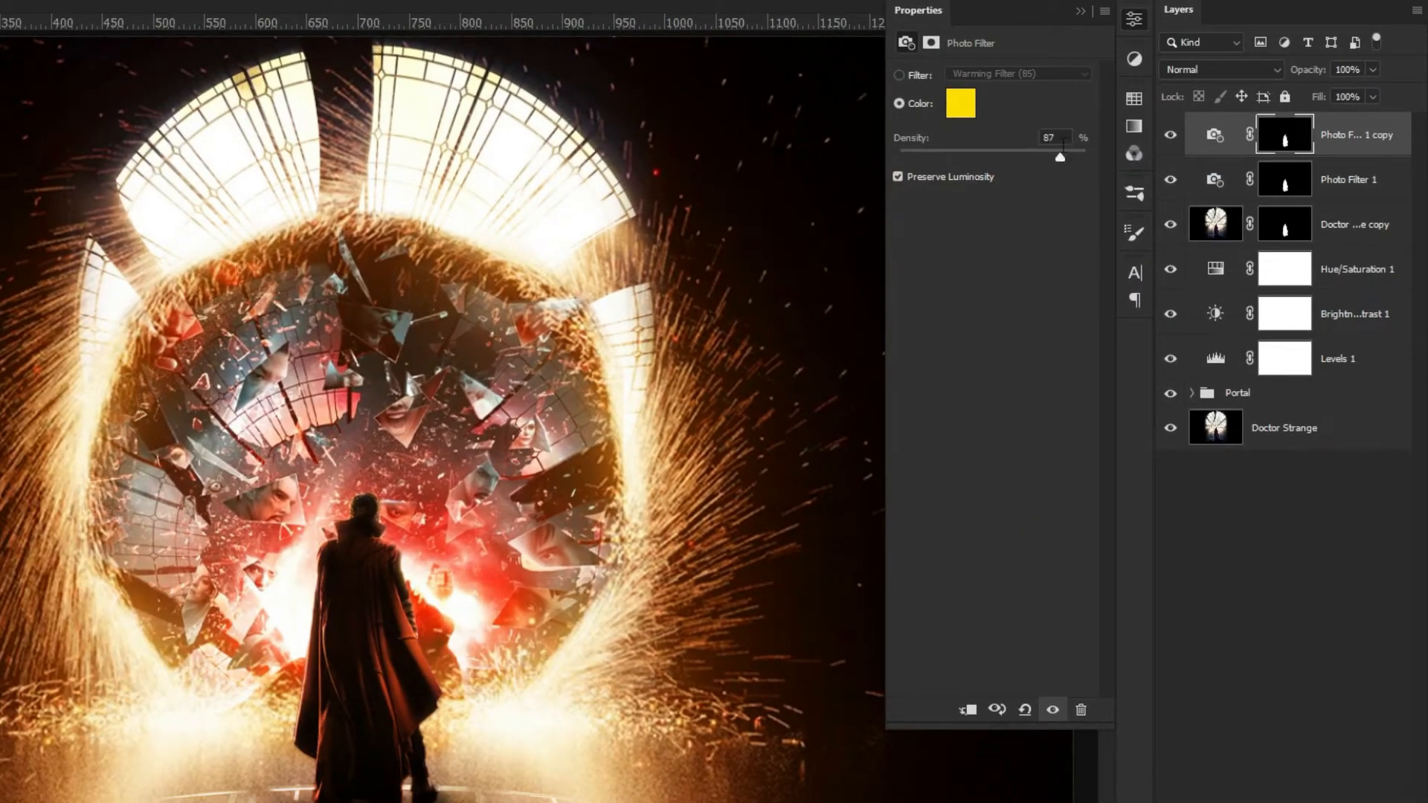
- Set the density of the red Photo Filter 1 layer to 100%
click(1307, 195)
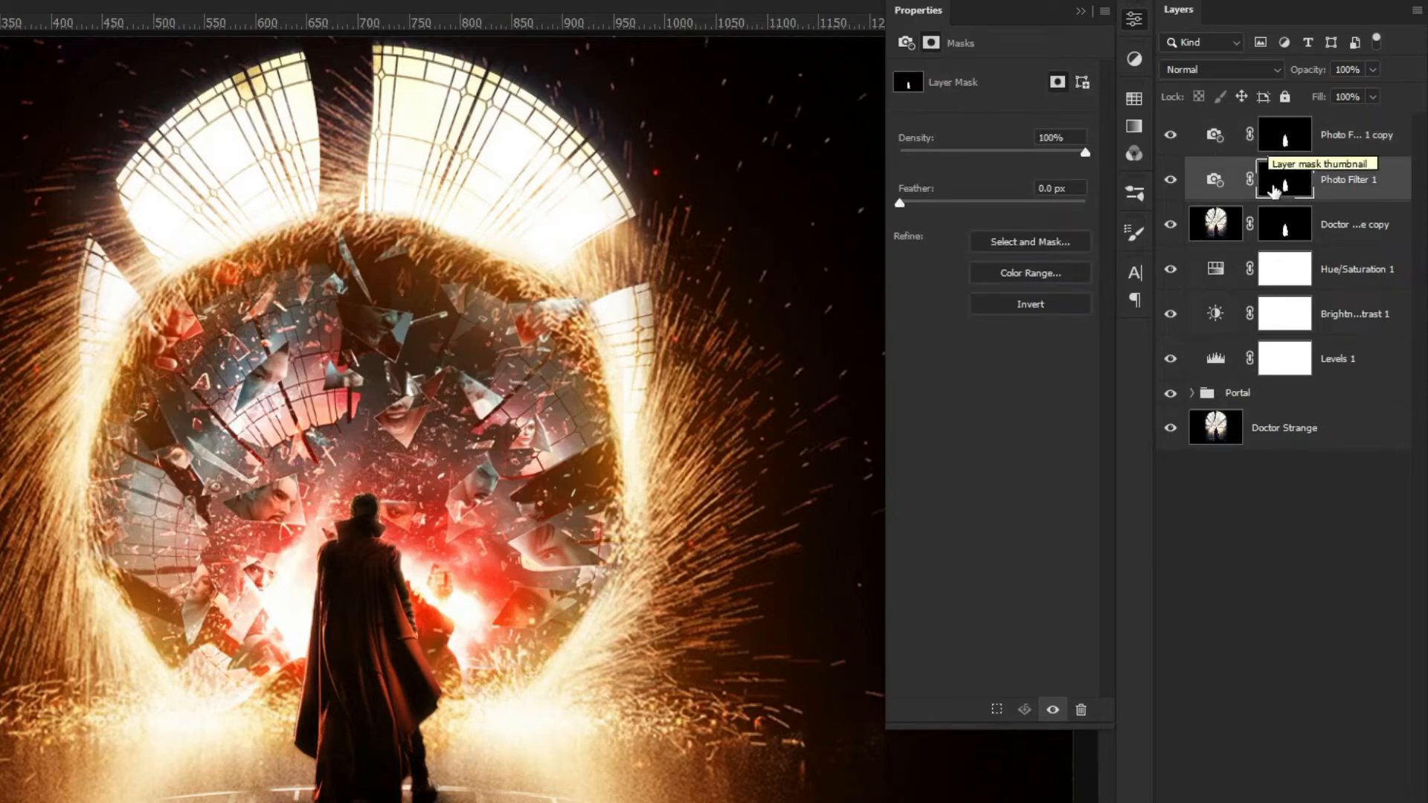
click(1217, 163)
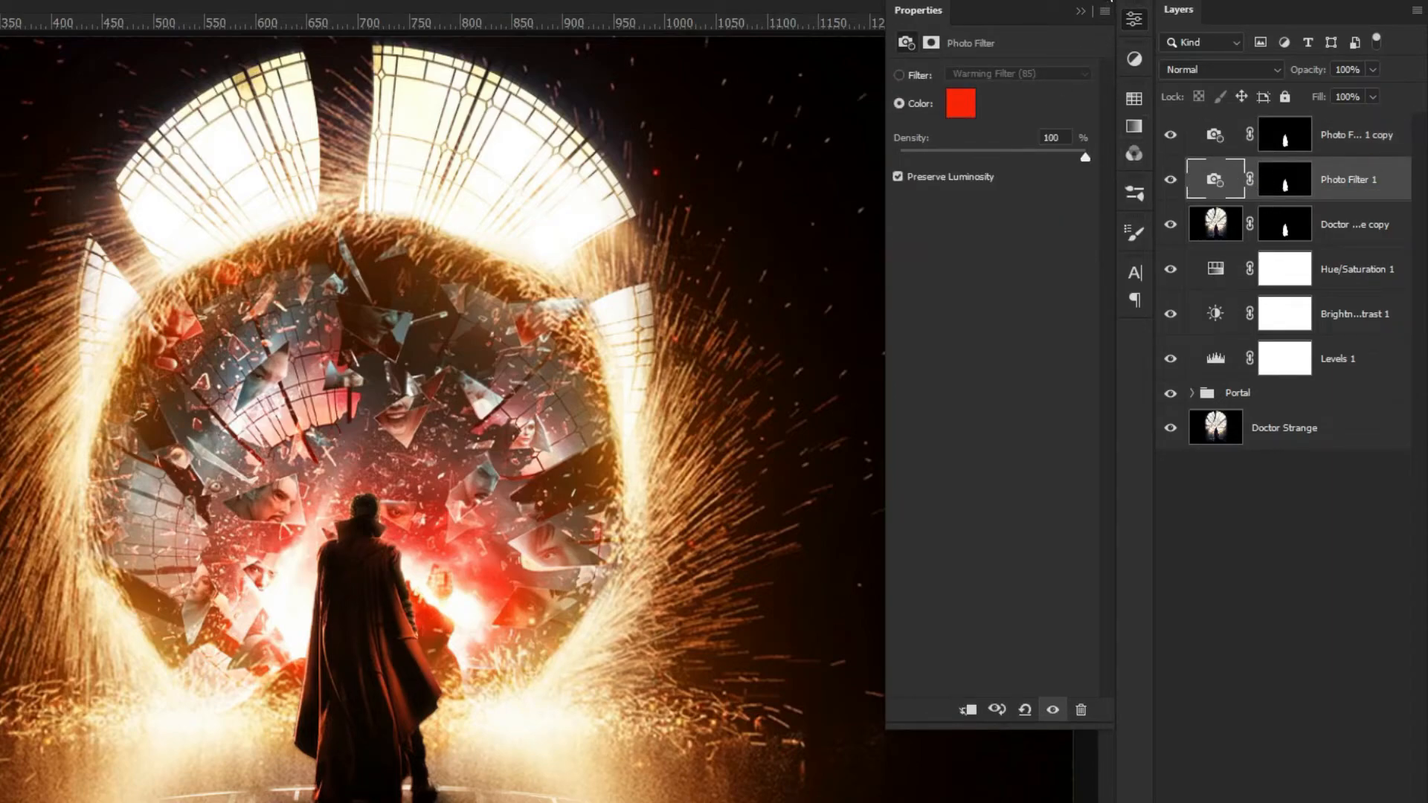
click(1080, 12)
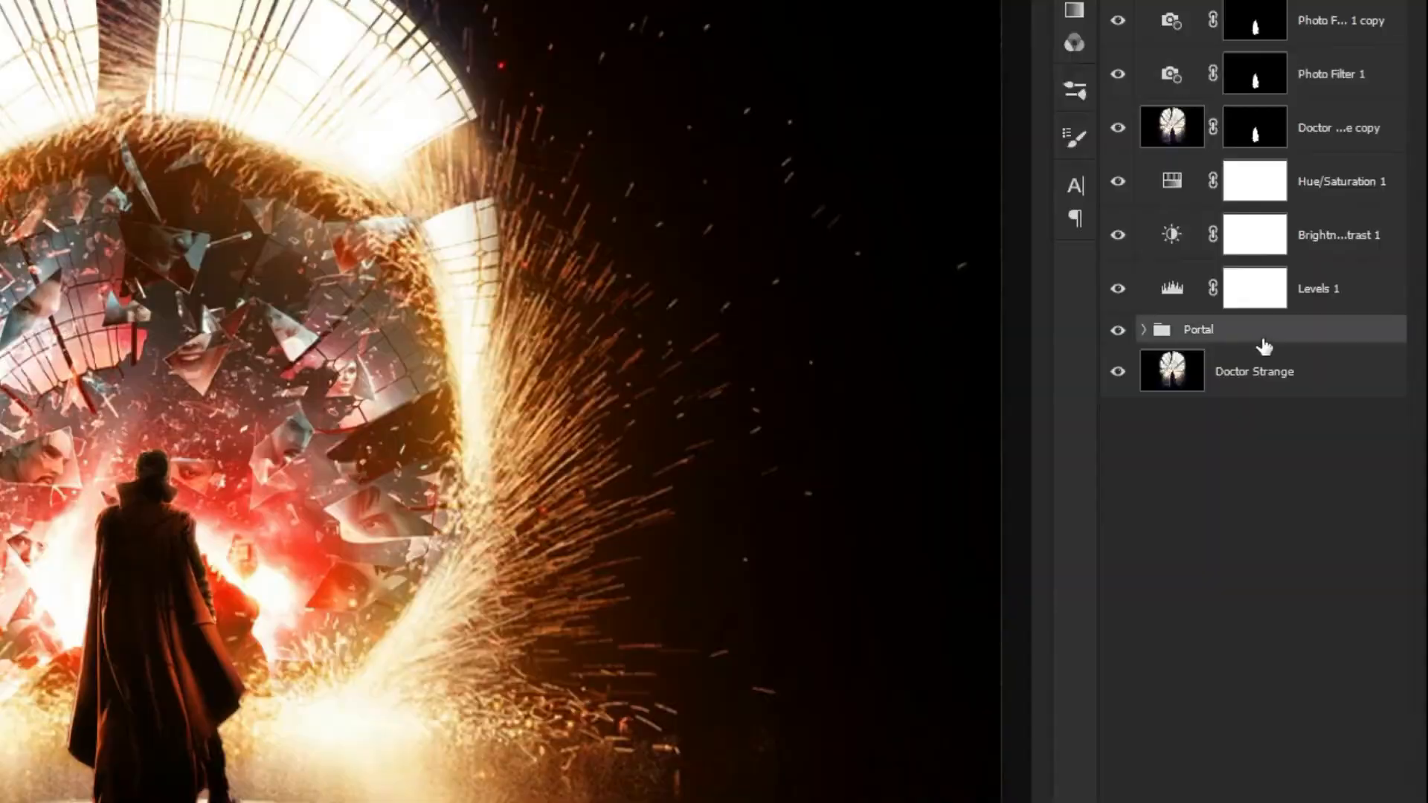
- Create a new empty layer above the multiverse of madness photo inside the Portal group and activate the Brush tool with black
click(1143, 329)
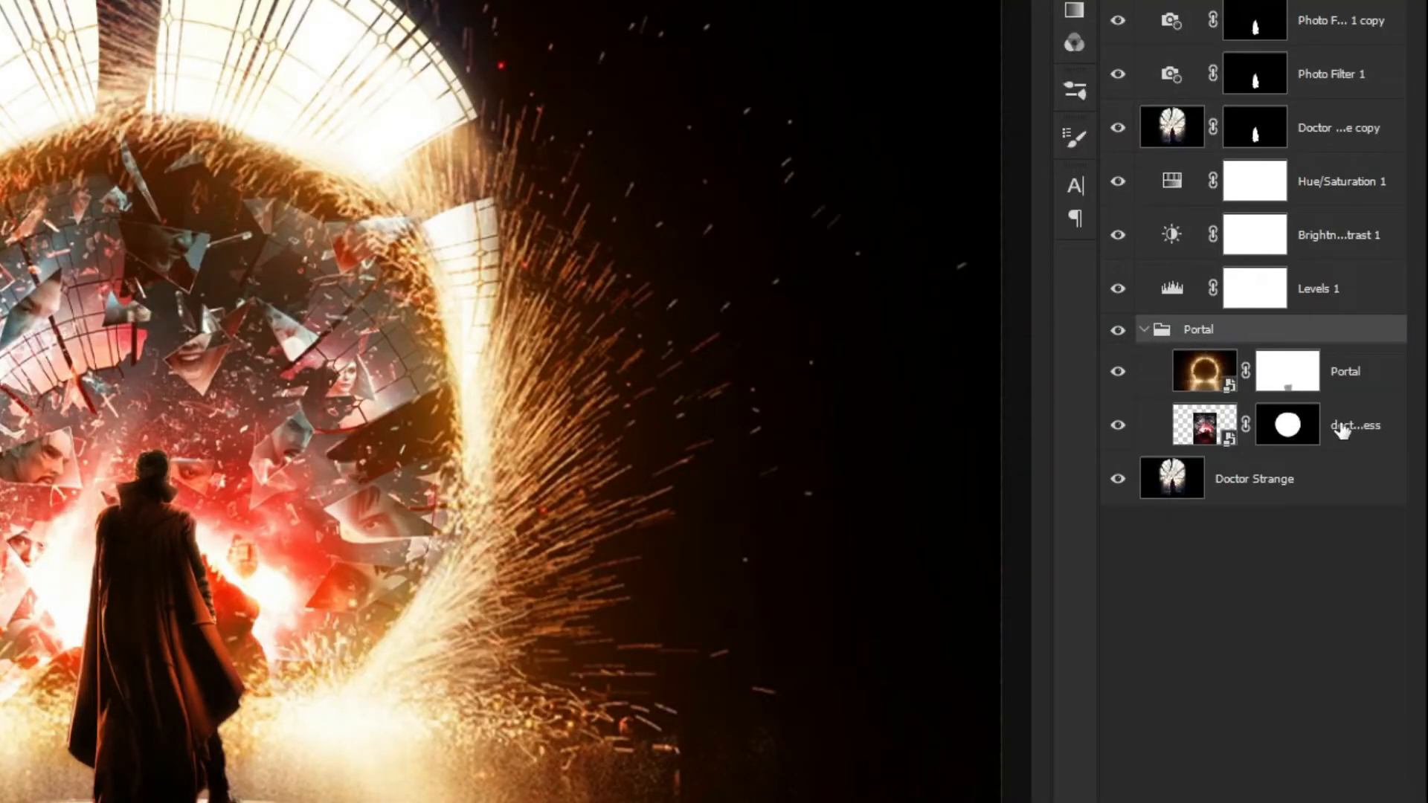
click(1339, 430)
click(1354, 802)
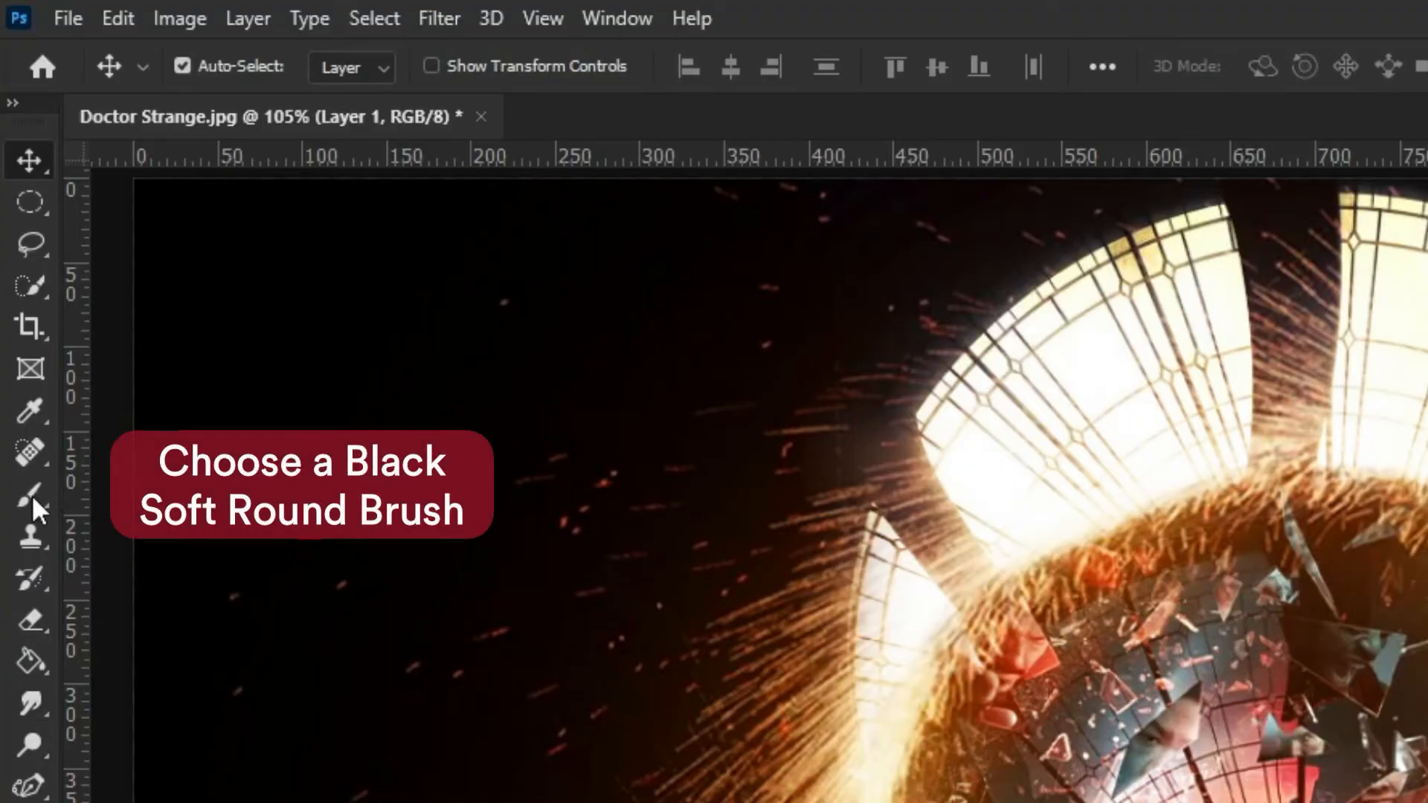
key(b)
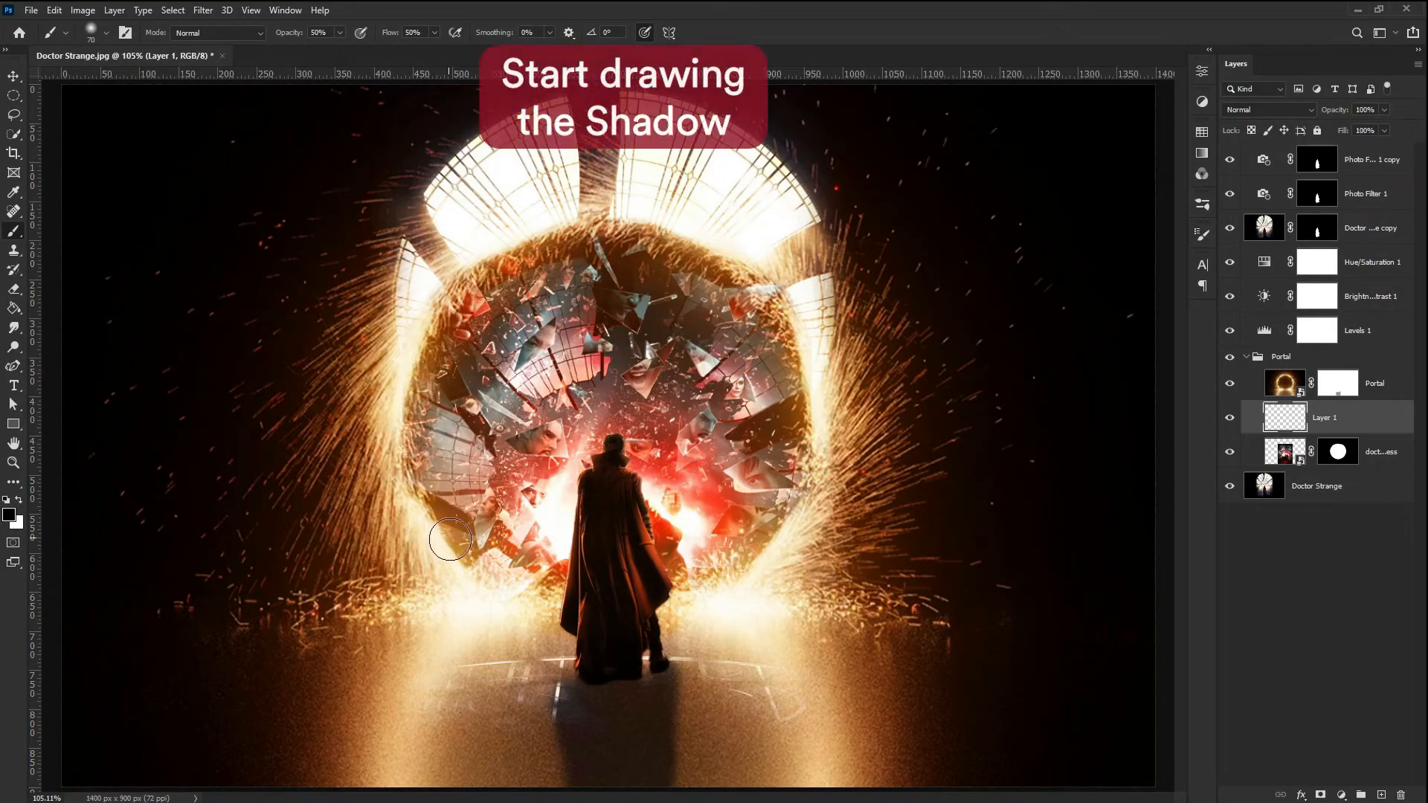
- Paint a soft black shadow around the inner edge of the portal with the 70 px brush at 50% opacity and flow
mouse_move(443, 526)
mouse_down()
mouse_move(422, 457)
mouse_move(438, 347)
mouse_up()
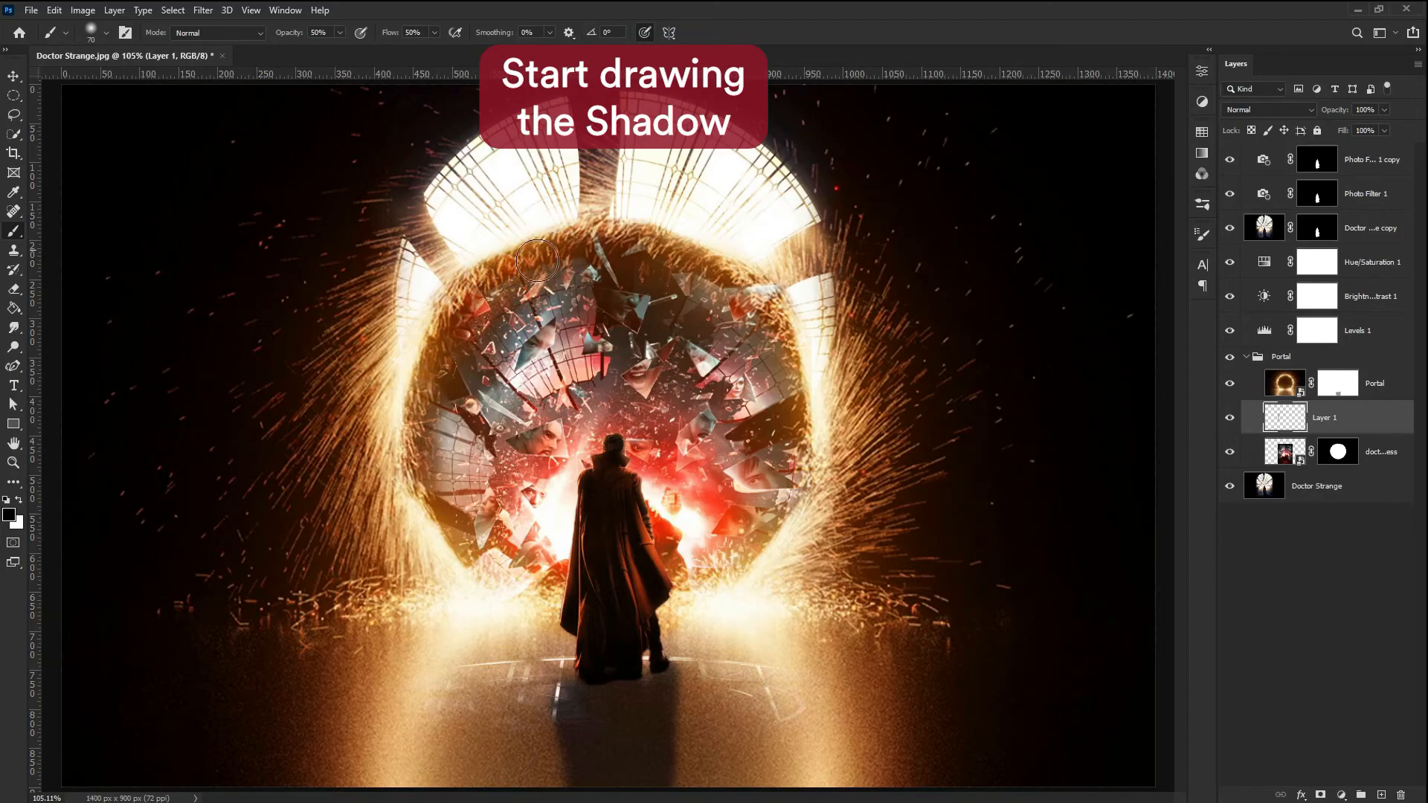
drag(547, 257, 608, 243)
mouse_move(746, 314)
mouse_down()
mouse_move(780, 351)
mouse_move(793, 409)
mouse_move(769, 531)
mouse_up()
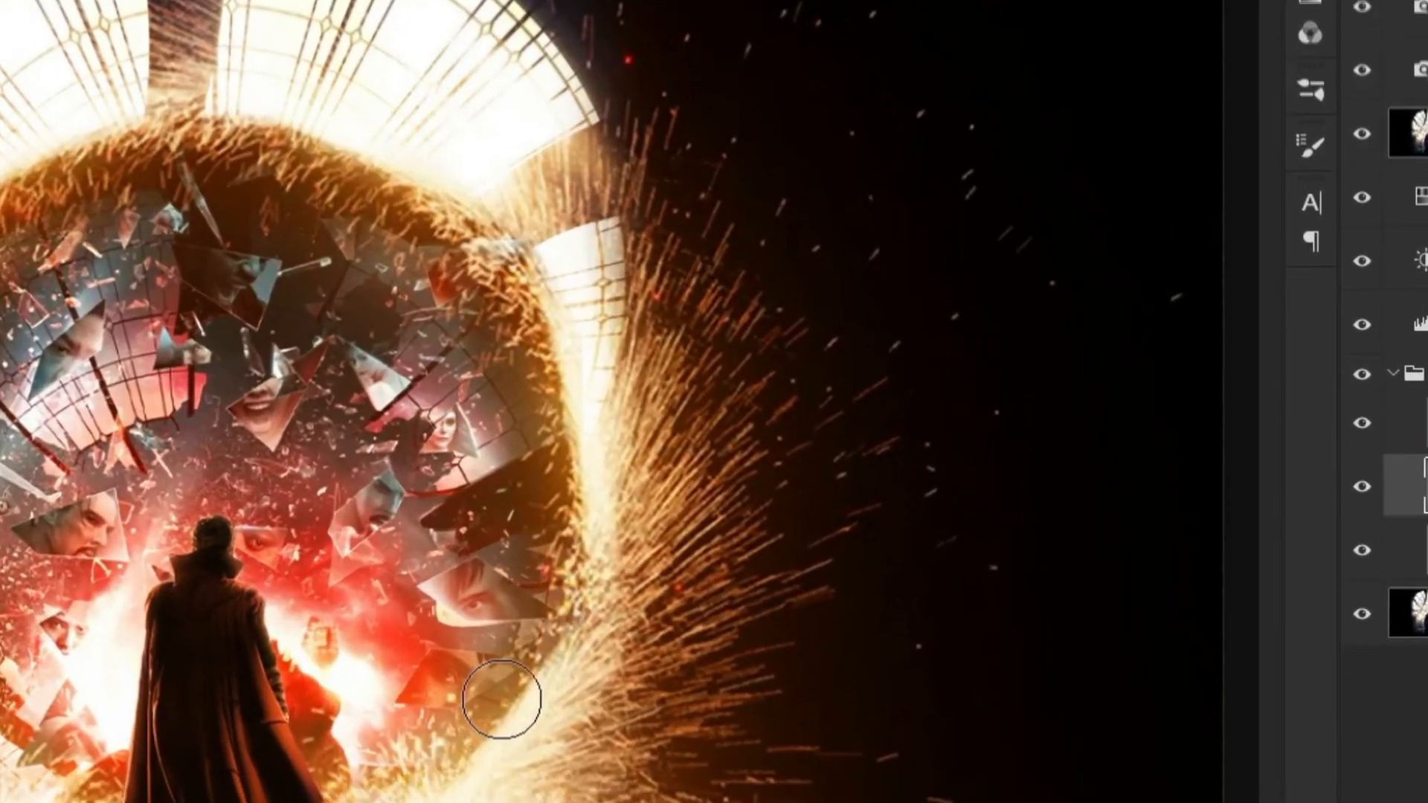
mouse_move(502, 699)
mouse_down()
mouse_move(463, 747)
mouse_move(532, 546)
mouse_move(502, 294)
mouse_up()
mouse_move(535, 19)
mouse_down()
mouse_move(465, 2)
mouse_move(313, 1)
mouse_move(180, 145)
mouse_move(170, 339)
mouse_move(706, 499)
mouse_up()
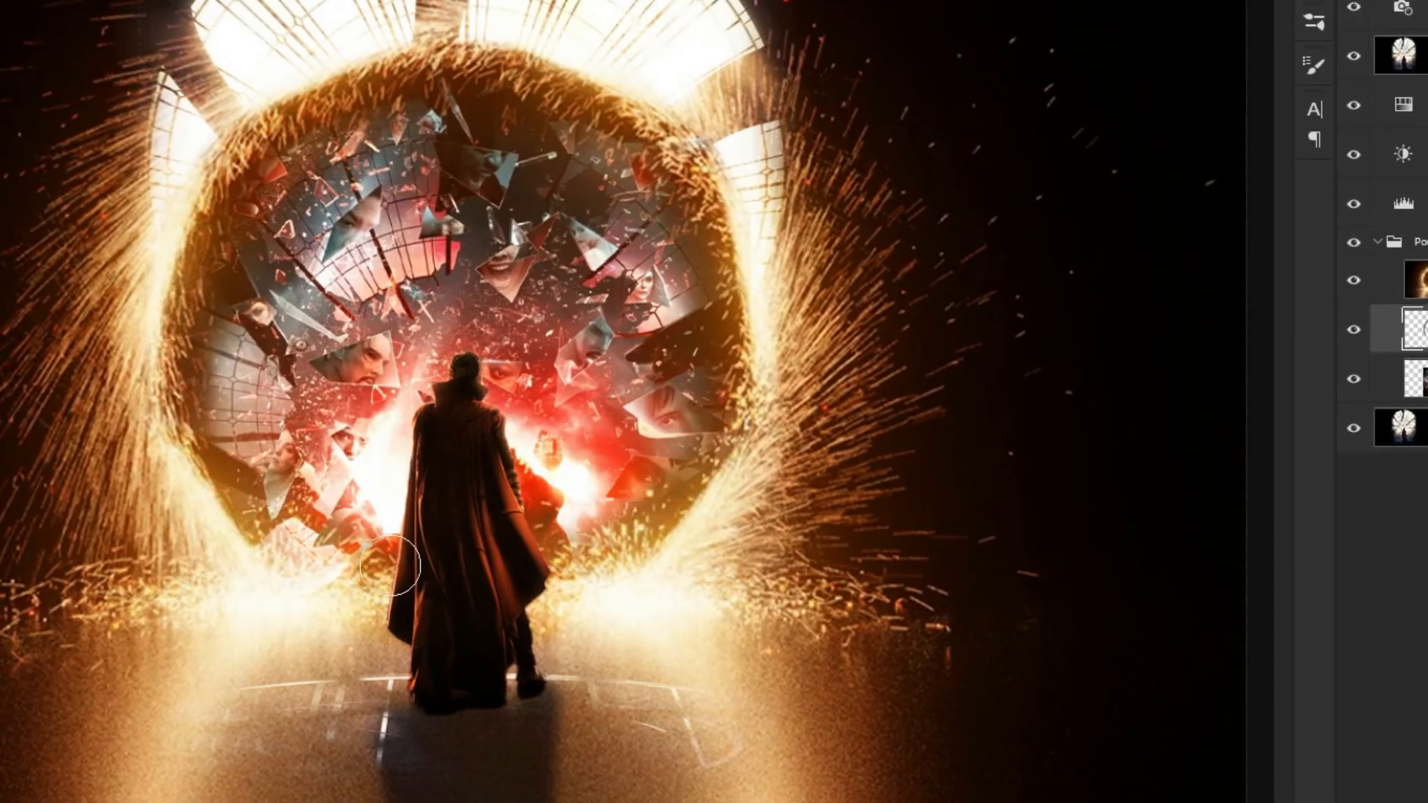
mouse_move(390, 565)
mouse_down()
mouse_move(312, 536)
mouse_move(392, 523)
mouse_move(274, 528)
mouse_move(252, 506)
mouse_up()
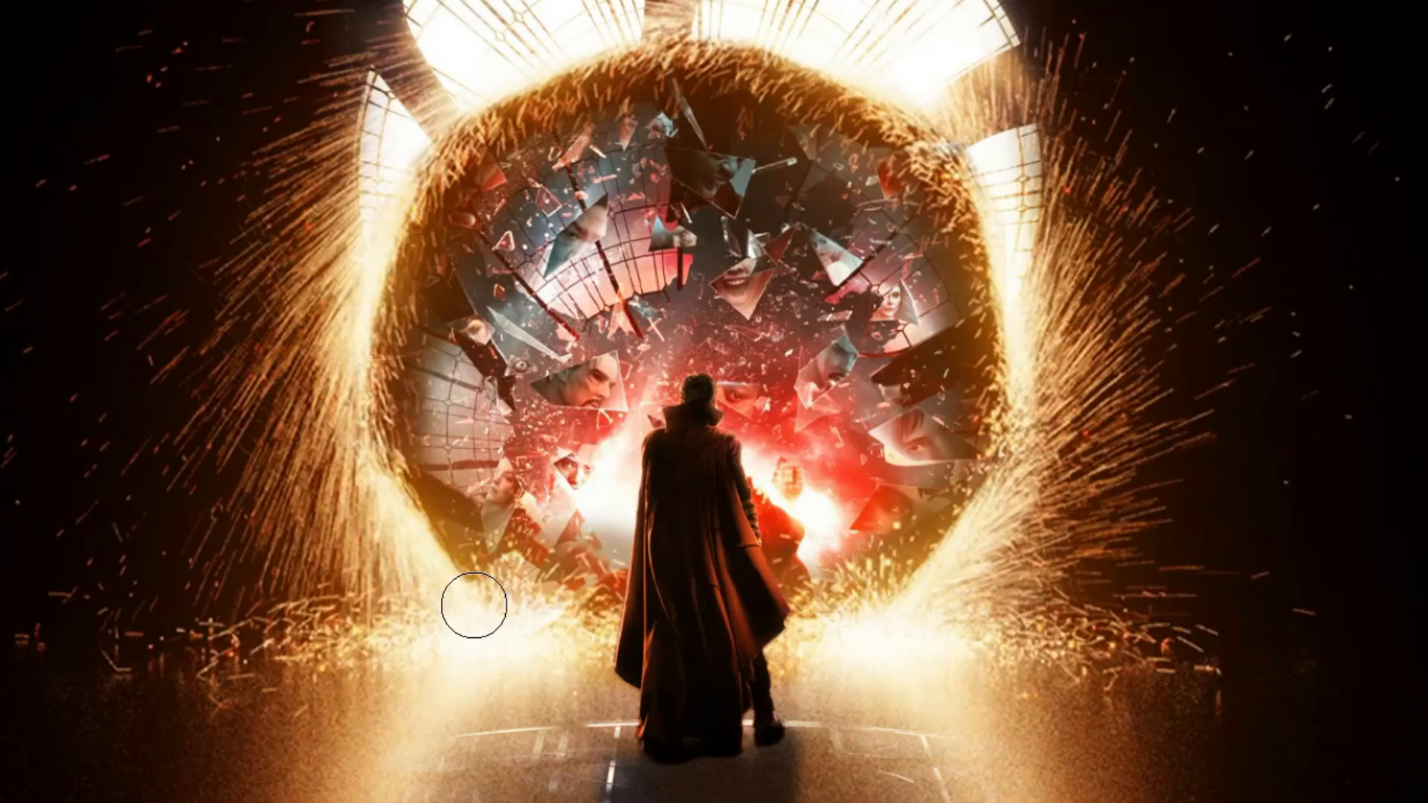